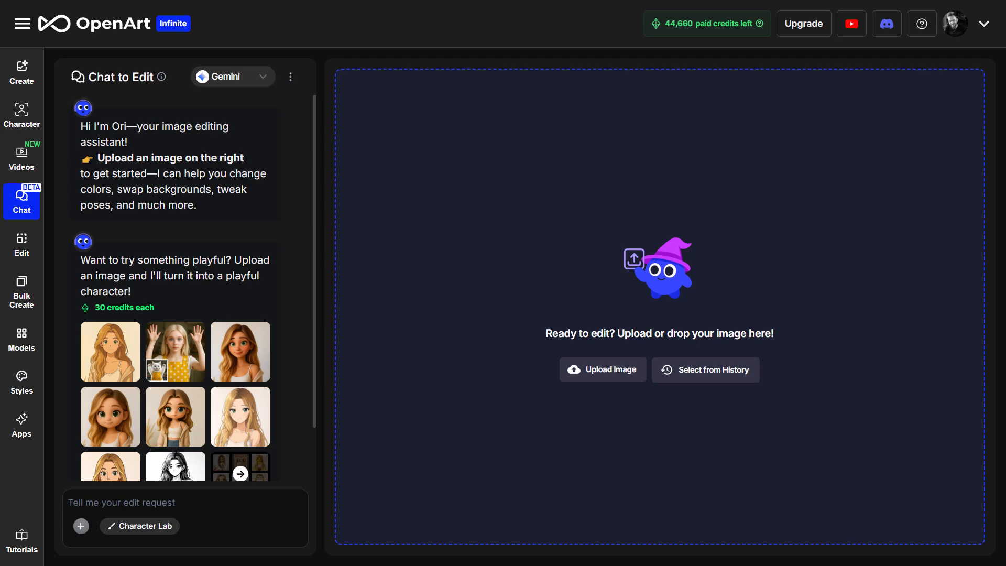
# - Upload the orange sports car image and submit the edit request "Make the sports car purple"
pyautogui.moveTo(329, 180); pyautogui.dragTo(652, 255)
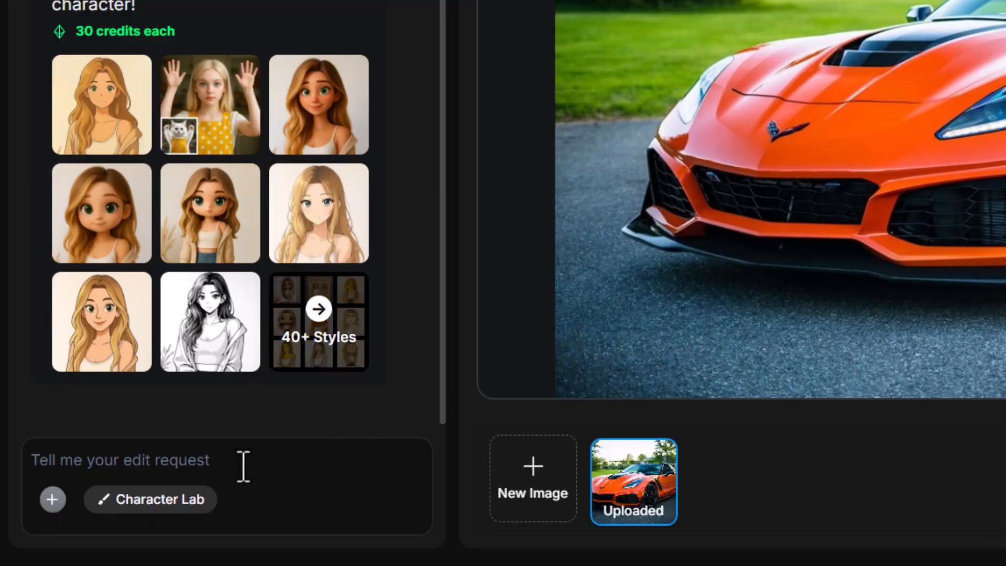
pyautogui.click(243, 465)
pyautogui.write('Make the sports car purple')
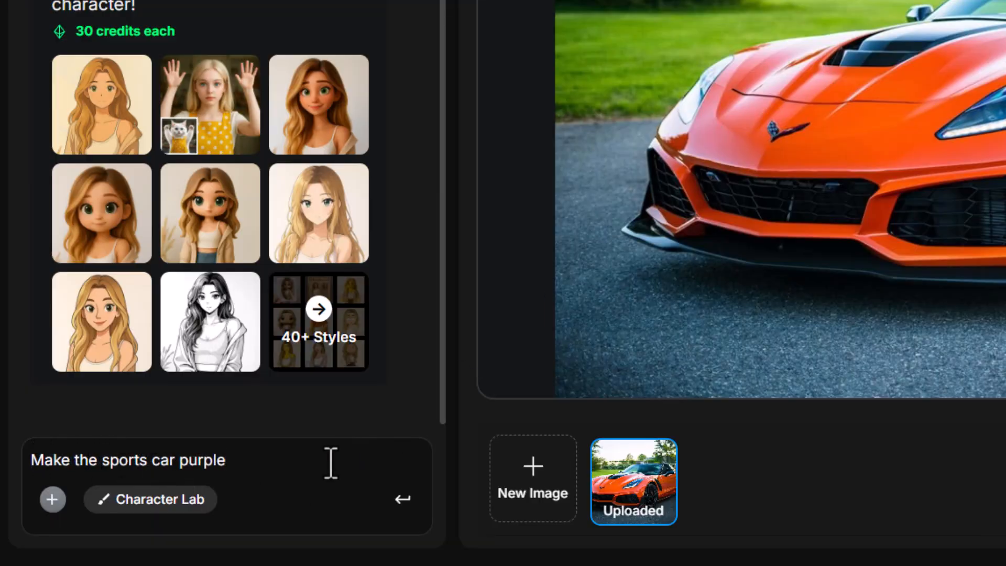
pyautogui.press('Return')
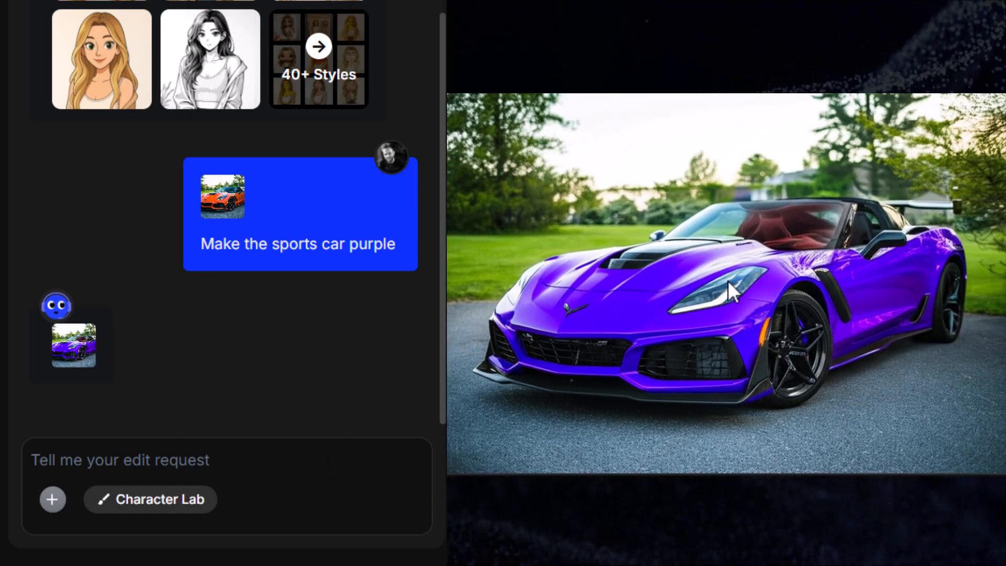
# - Submit the edit request "pop a man in a business suit standing next to the car" for the purple car image
pyautogui.click(193, 455)
pyautogui.write('pop a man in a business suit standing next to the car')
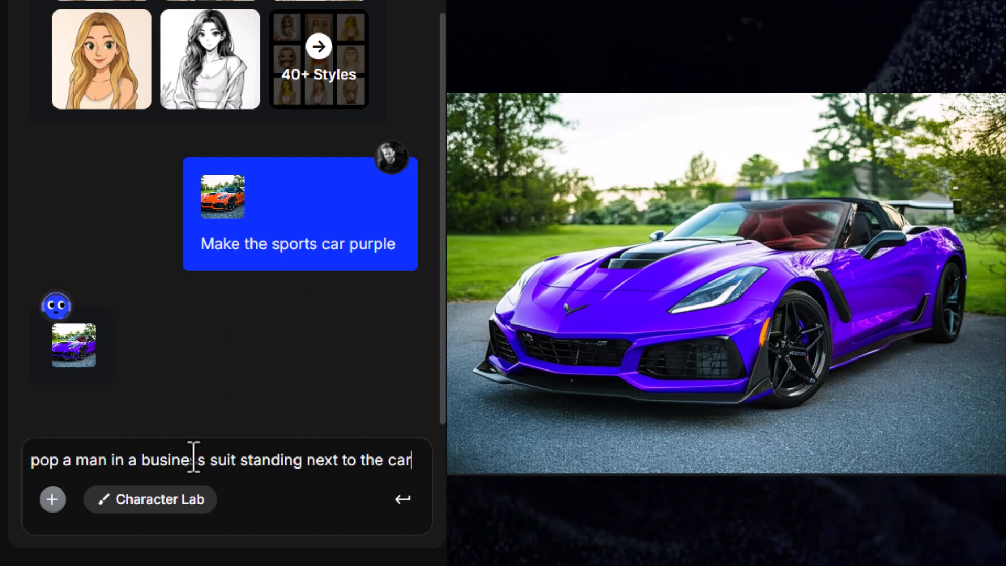
pyautogui.press('Return')
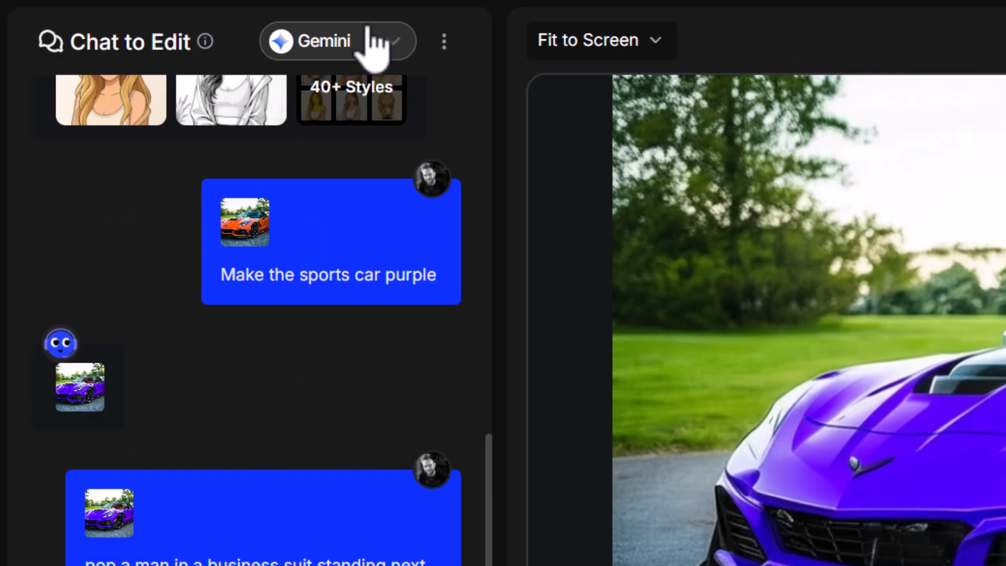
# - Switch the model to GPT - High and submit "can you make the car purple" for the uploaded orange car image
pyautogui.click(254, 78)
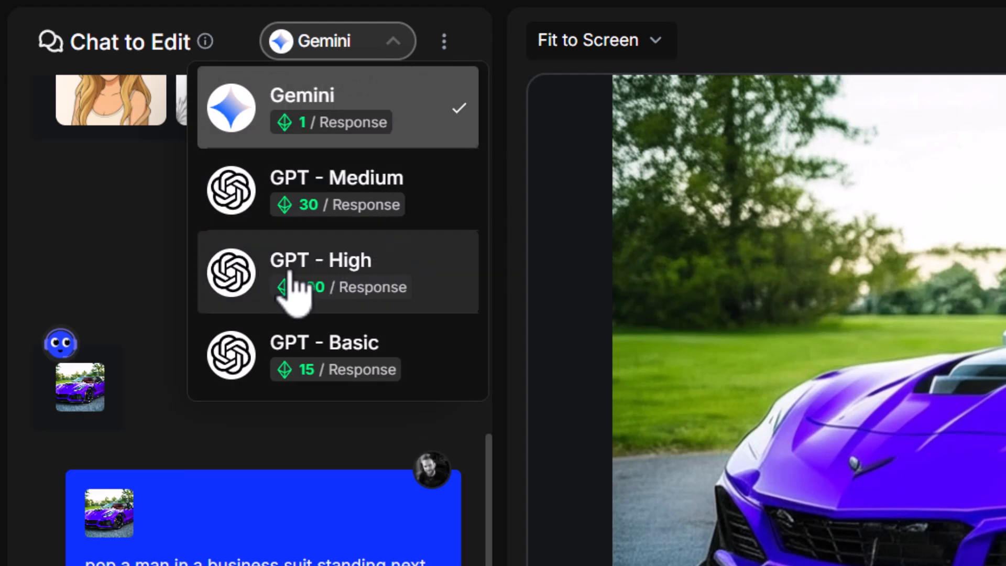
pyautogui.click(357, 277)
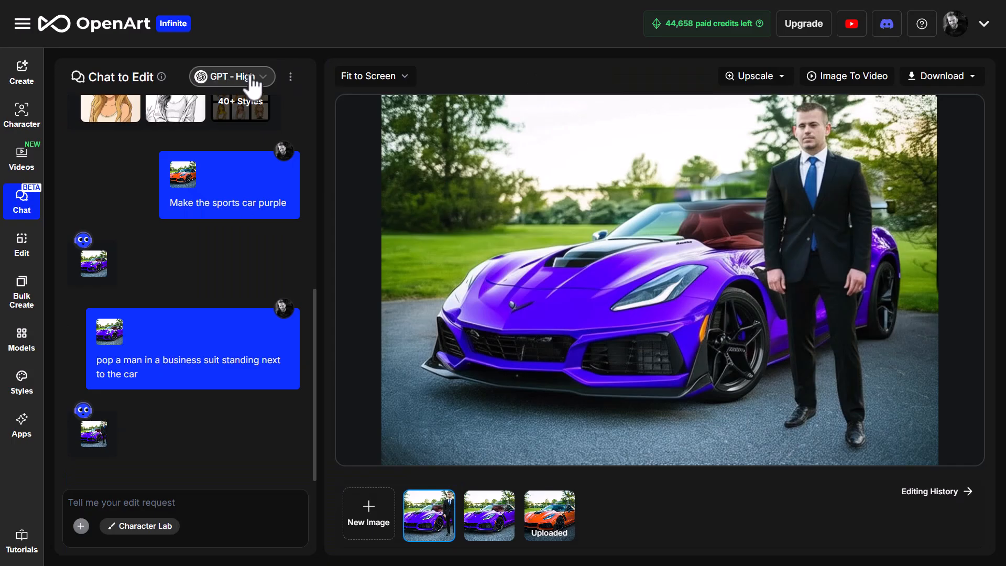
pyautogui.click(549, 515)
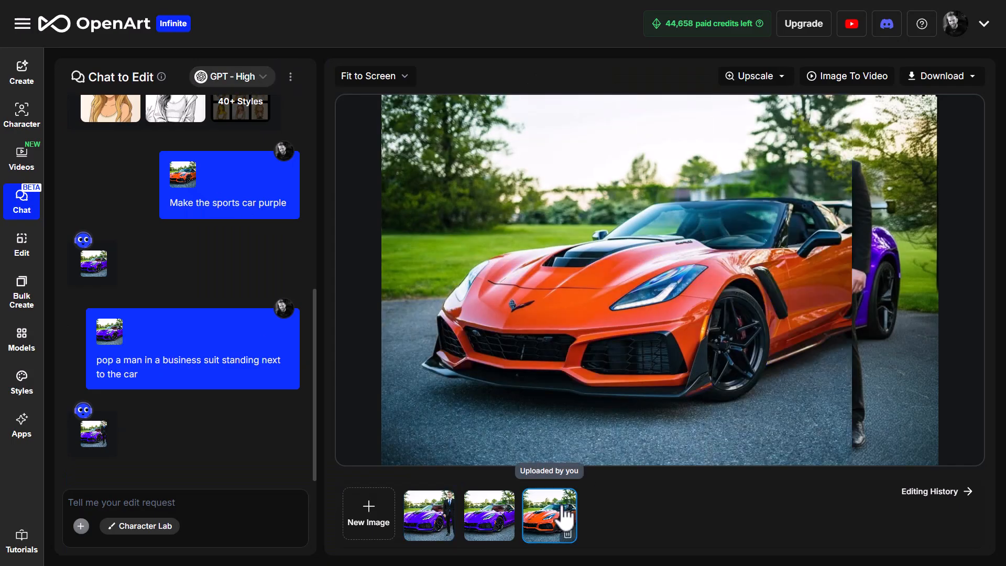
pyautogui.click(213, 501)
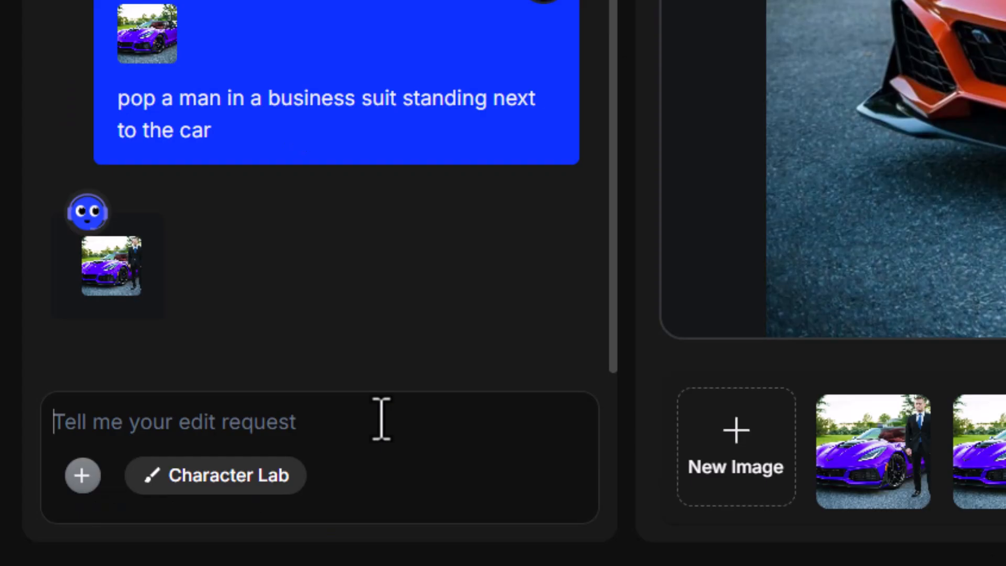
pyautogui.write('can you make the car purple')
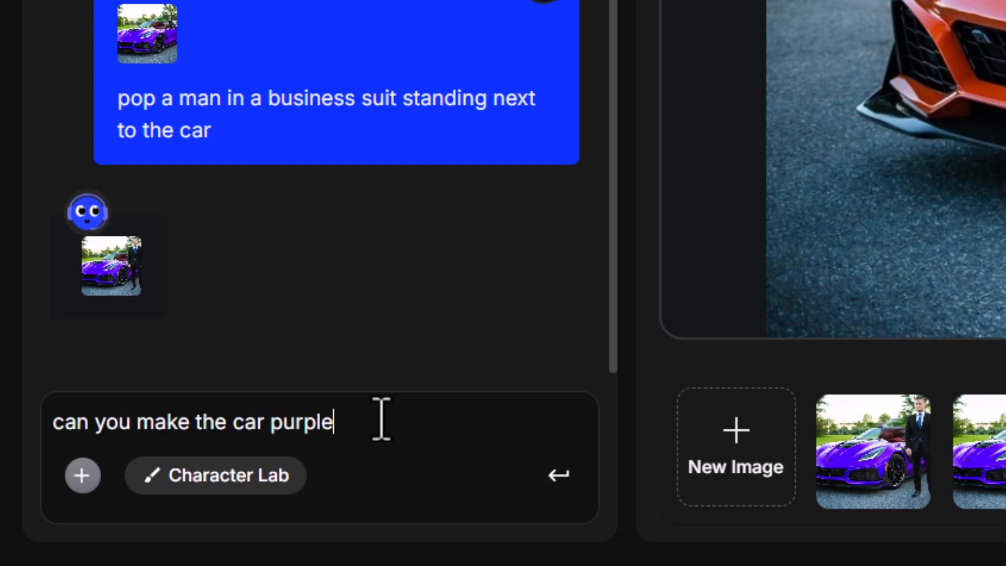
pyautogui.press('Return')
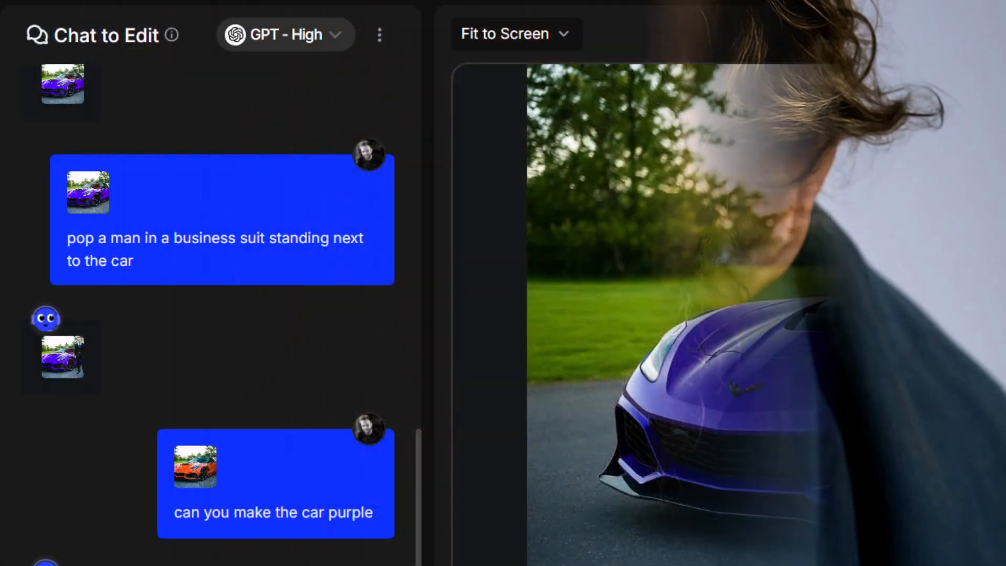
# - Switch the model to GPT - Medium and request "add a person standing next to the car, dressed in a business suit"
pyautogui.click(285, 42)
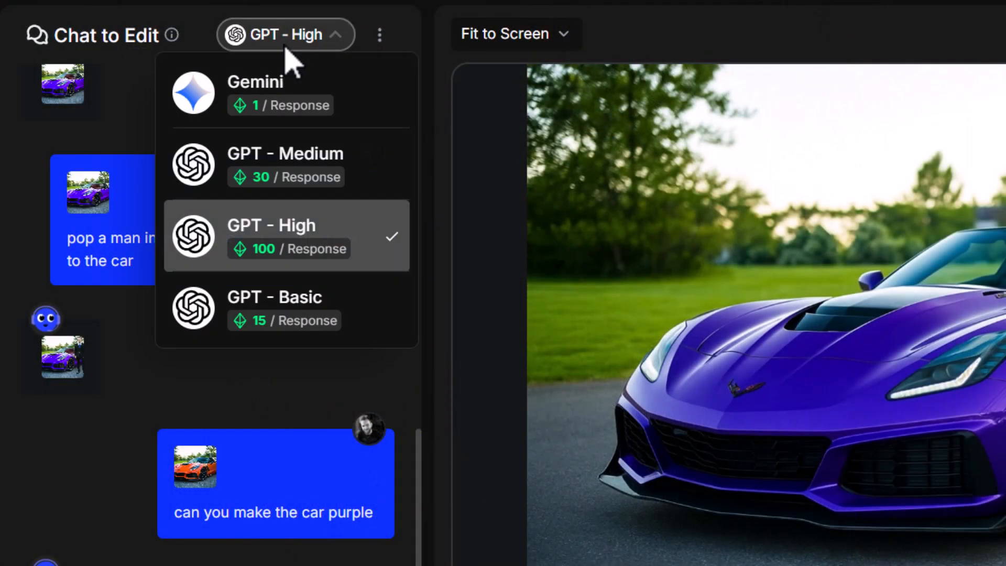
pyautogui.click(309, 181)
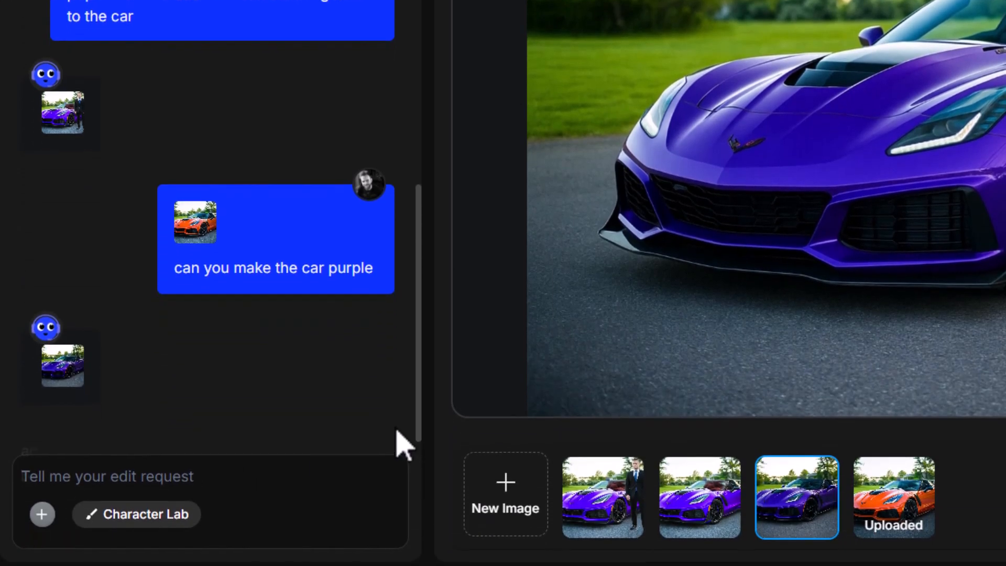
pyautogui.write('add a person standing next to the car, dressed in a business suit')
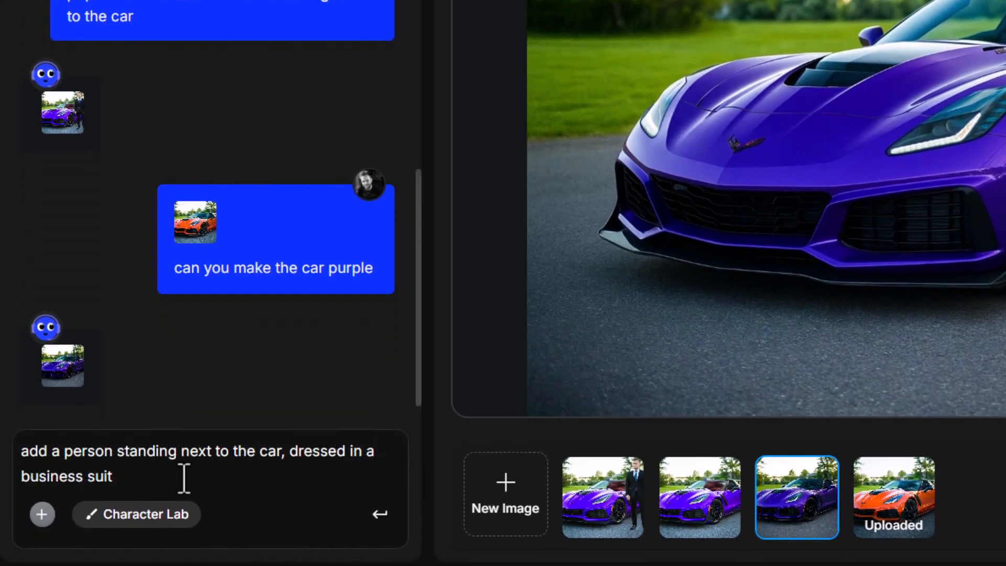
pyautogui.press('Return')
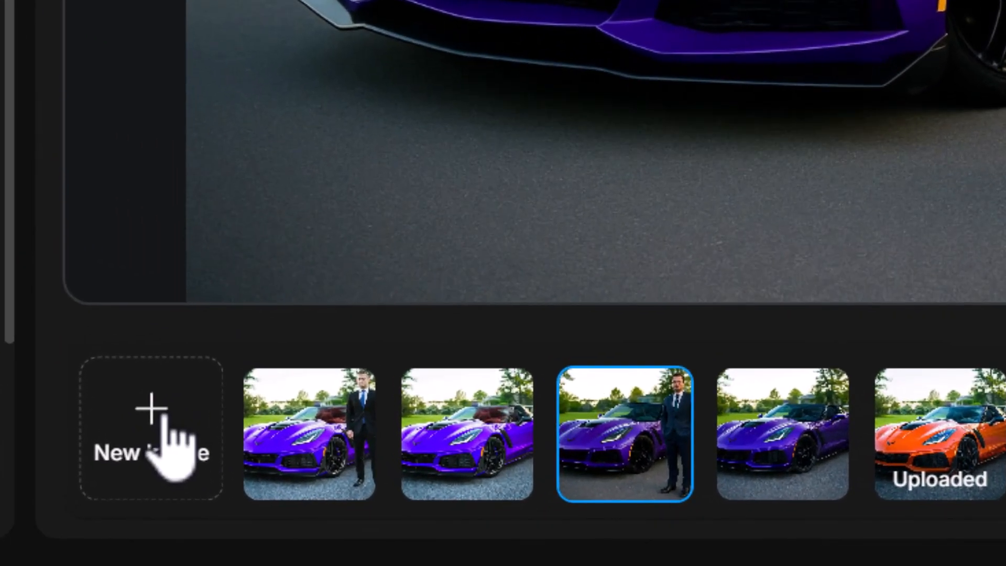
# - Load the Shaolin Bob character as the new base image and request "Put Shaolin bob in a boxing stance, fighting in the ring"
pyautogui.click(164, 415)
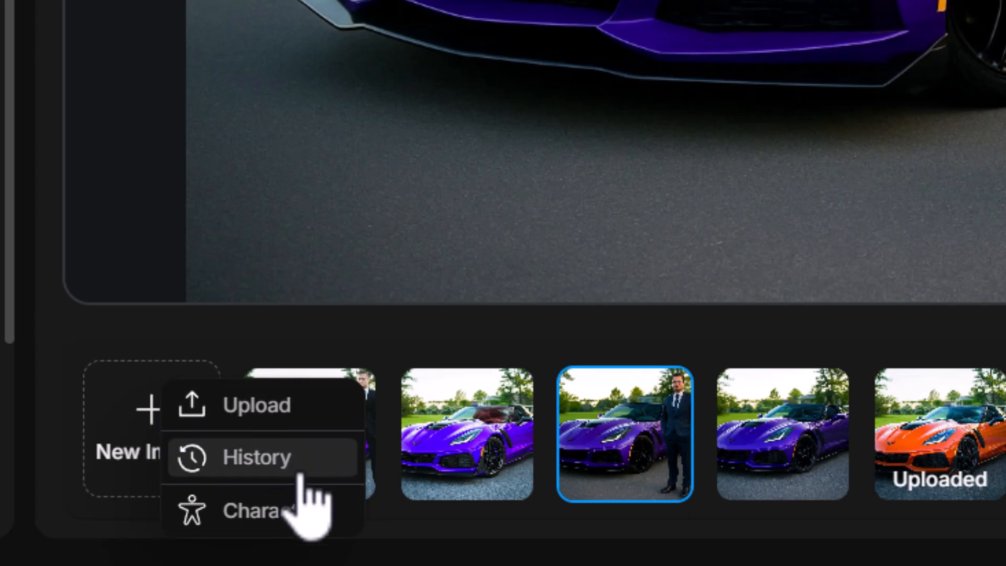
pyautogui.click(300, 526)
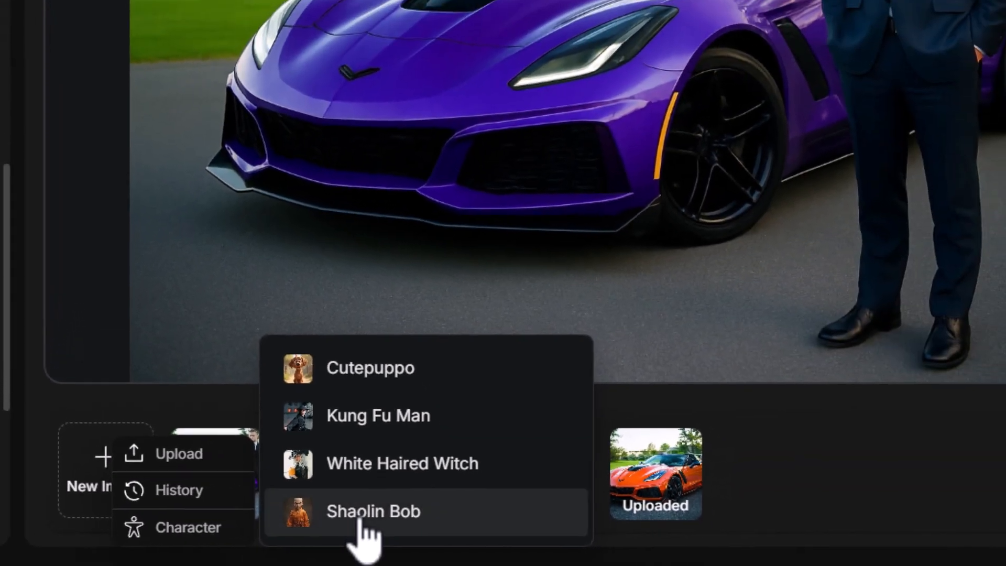
pyautogui.moveTo(536, 495)
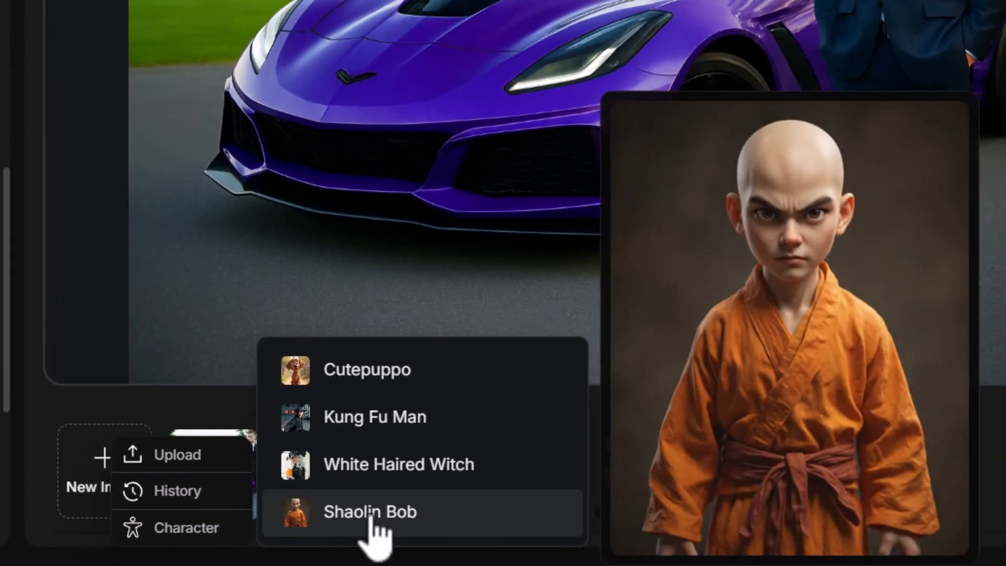
pyautogui.click(370, 516)
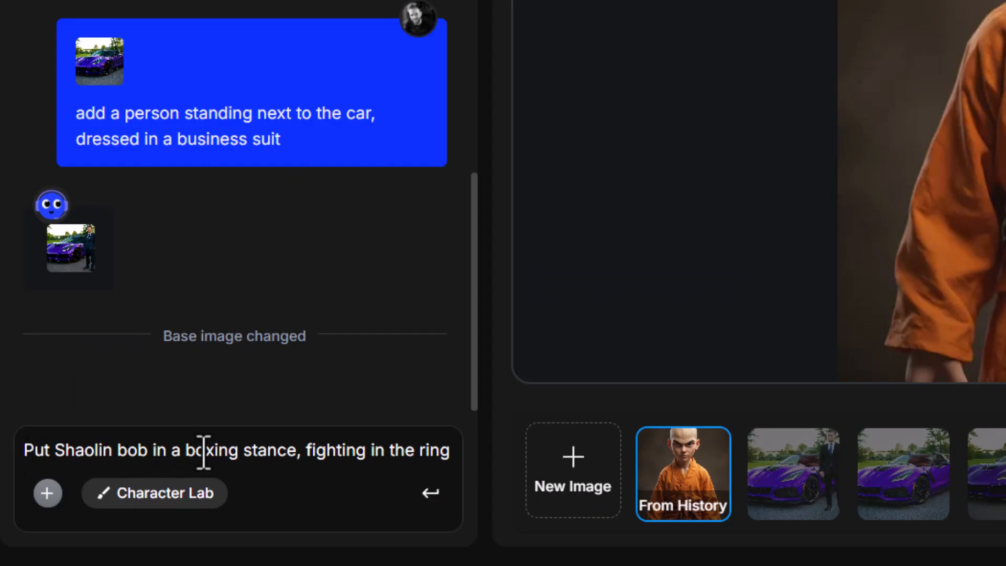
pyautogui.press('Return')
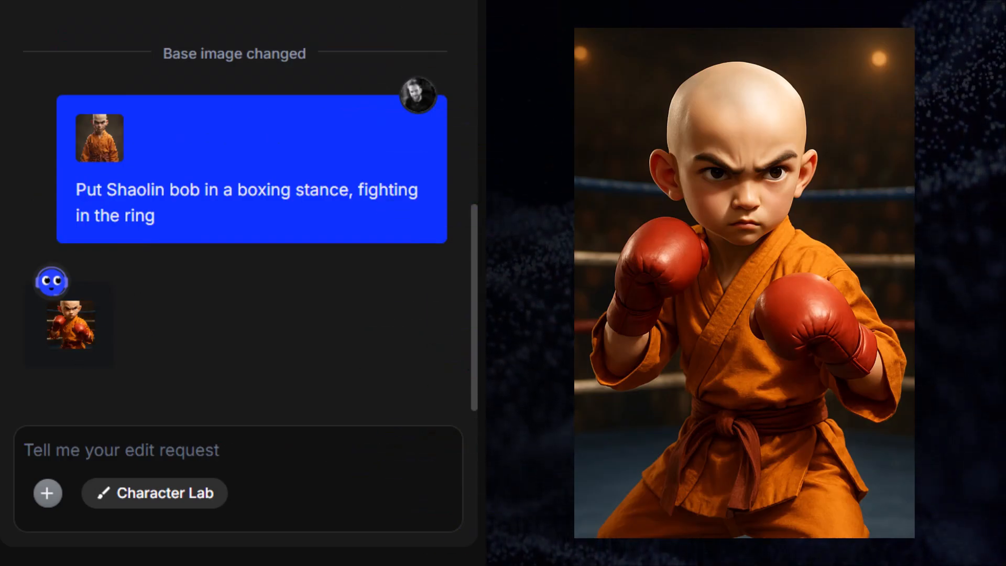
# - Request "Can we expand the sides of the image, to make it an aspect ratio of 1:1?" and display the expanded boxing image
pyautogui.click(257, 456)
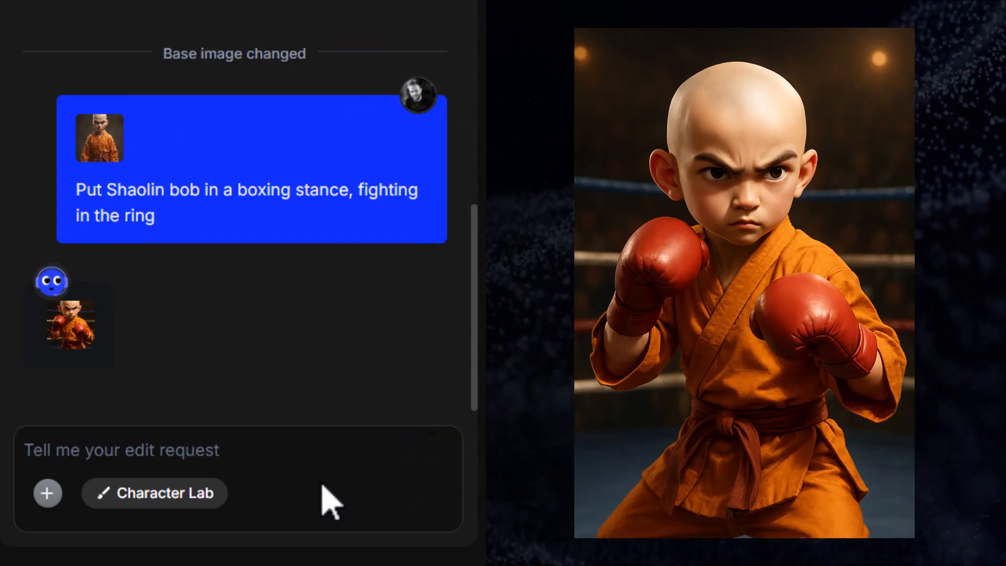
pyautogui.write('Can we expand the sides of the image, to make it an aspect ratio of 1:1?')
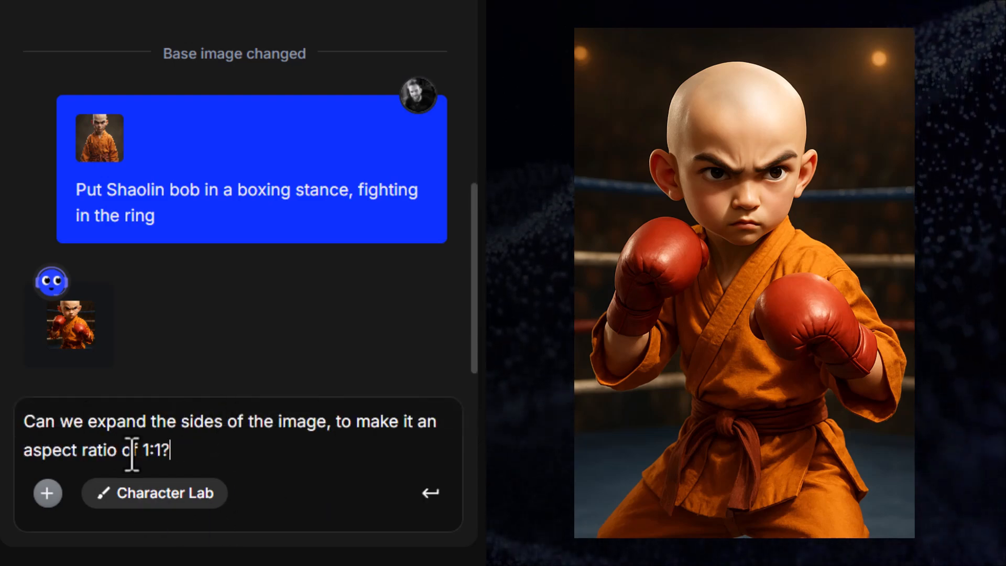
pyautogui.press('Return')
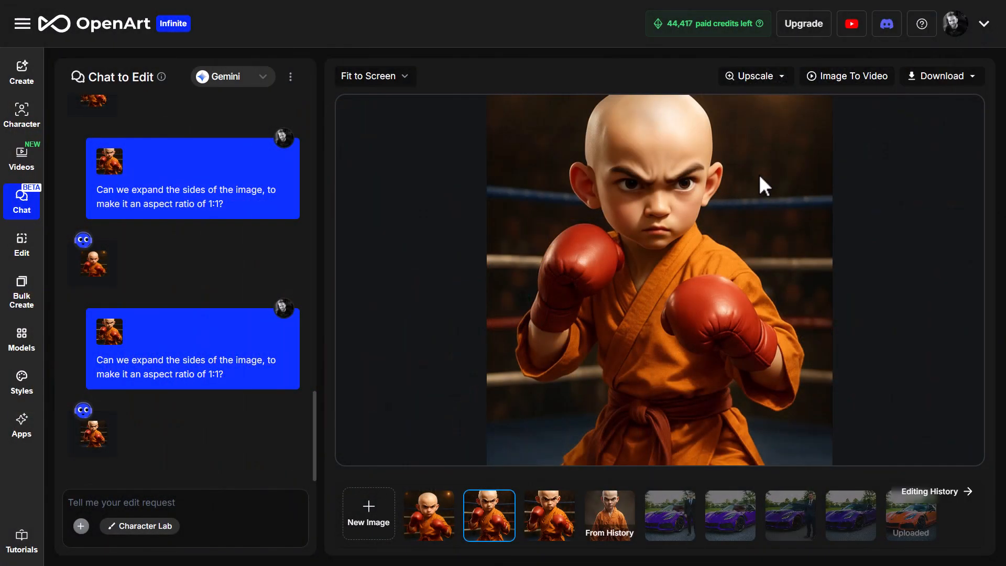
pyautogui.click(427, 513)
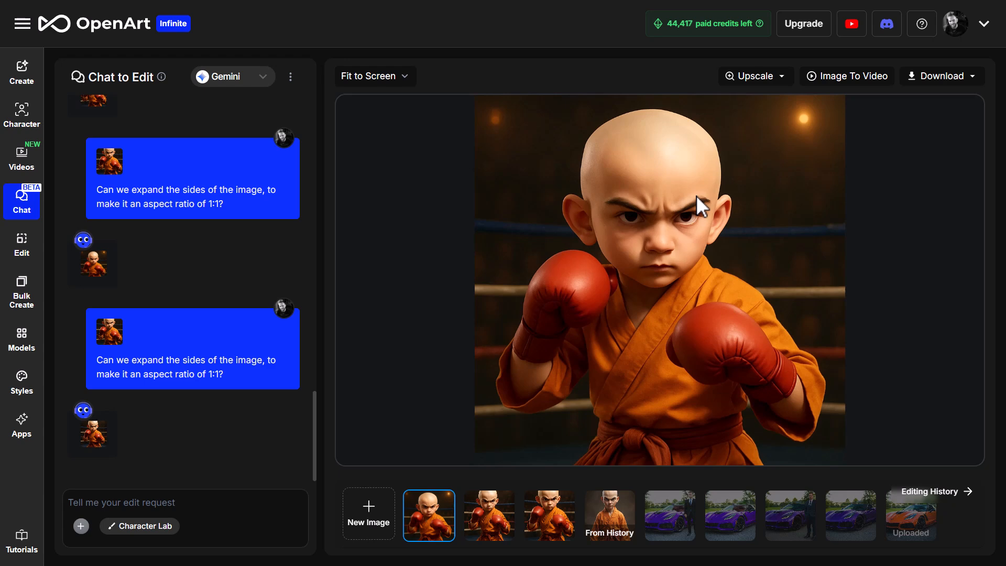
# - Using GPT - Medium and the original Shaolin Bob image, request an image of him in a 1:1 aspect ratio, a closeup of him smiling
pyautogui.click(260, 76)
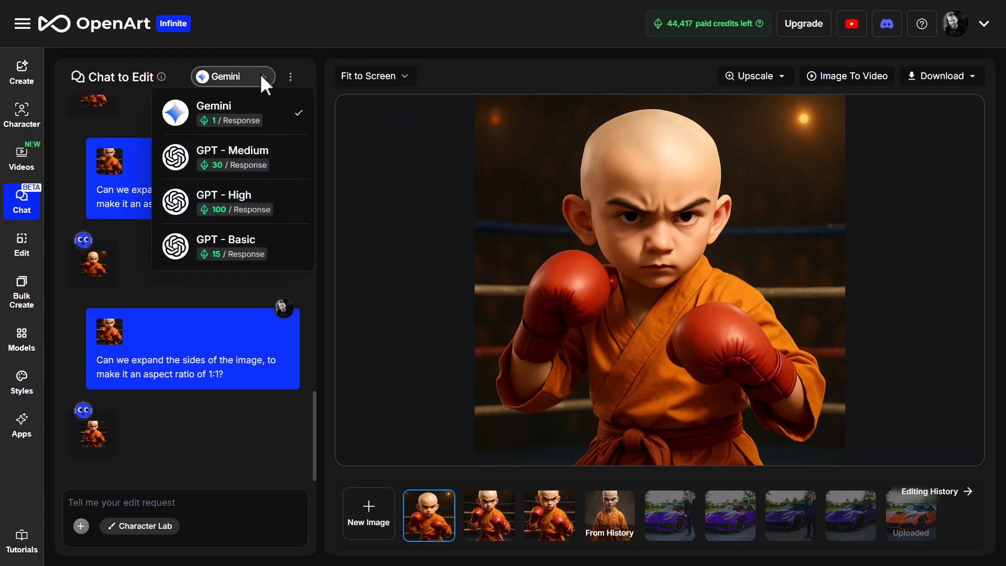
pyautogui.click(224, 162)
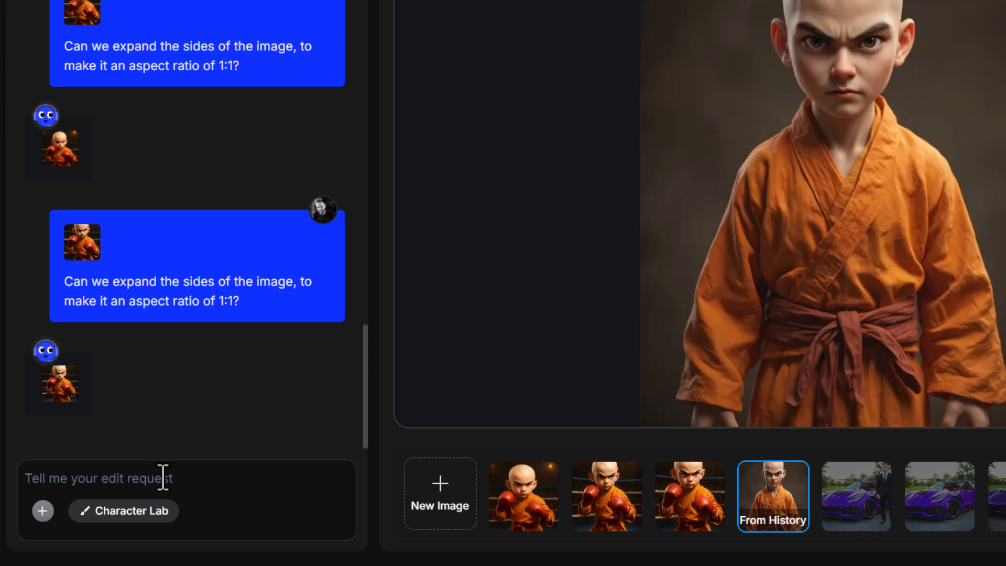
pyautogui.write('Can you create an image of Shaolin Bob in an apsect ratio of 1:1? I want a closeup of him smiling.')
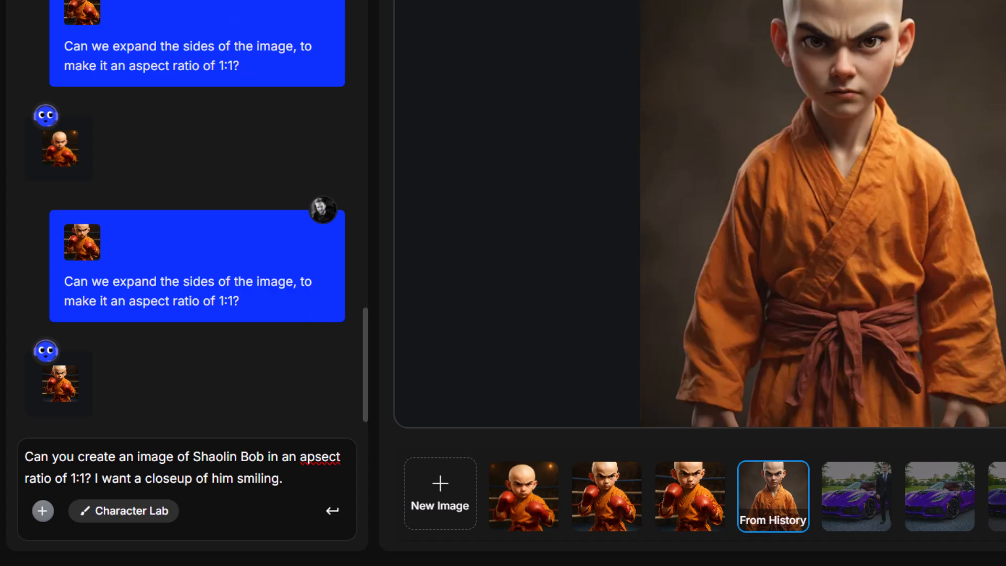
pyautogui.click(335, 513)
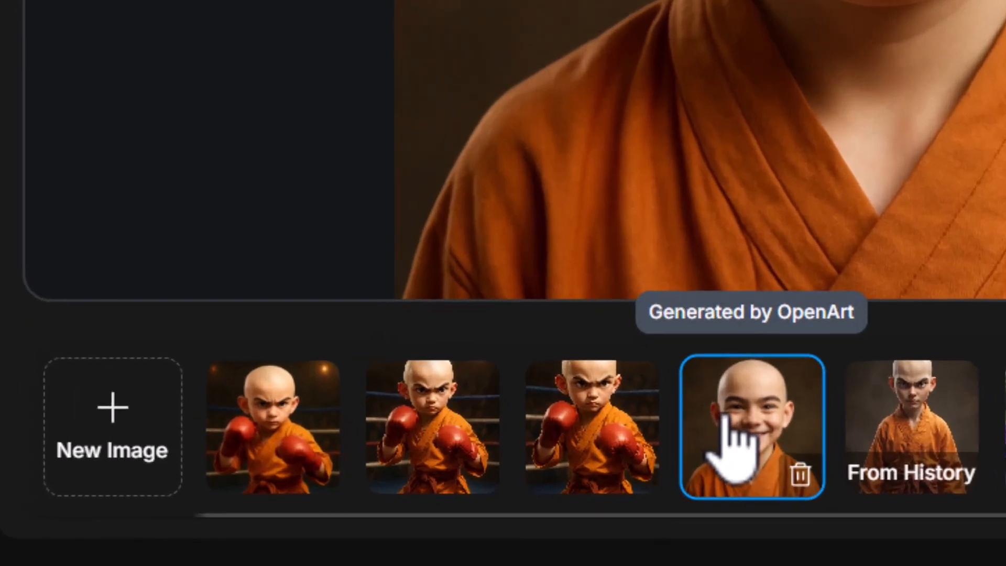
# - Reselect the original Shaolin Bob image as the base and enter the request "have shaolin bob riding a bicycle"
pyautogui.click(896, 404)
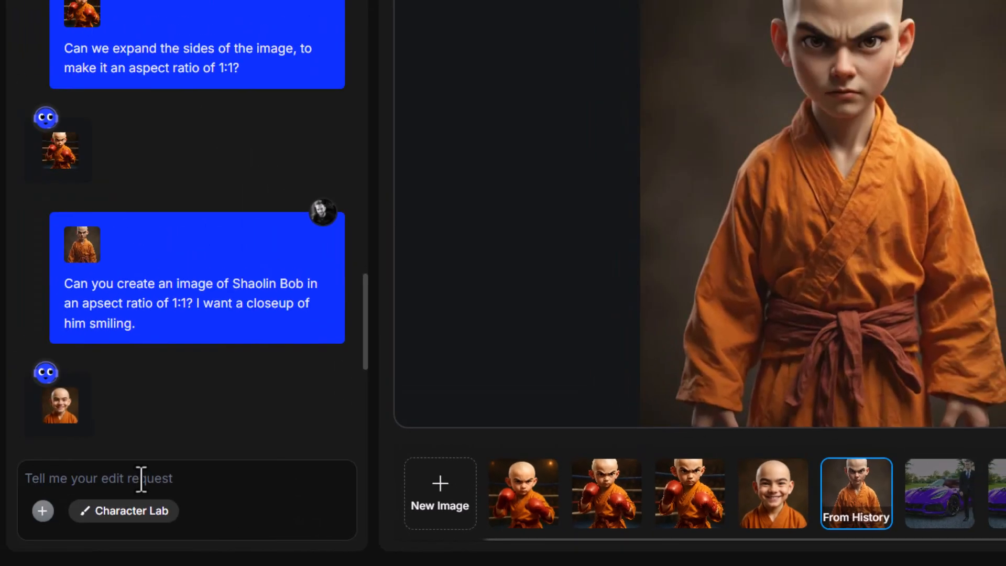
pyautogui.write('have shaolin bob riding a bicycle')
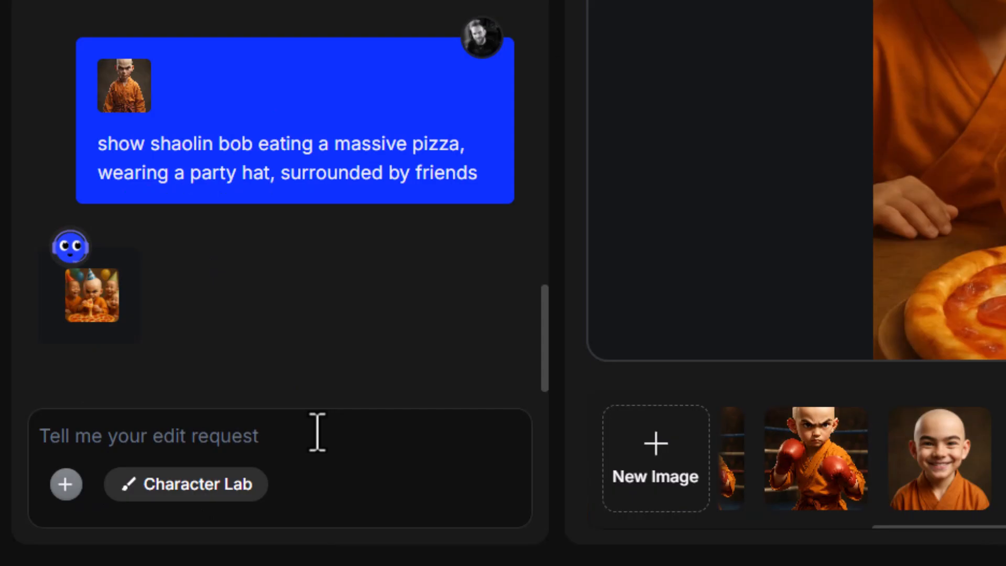
# - Submit the request "make shaolin bob look happy when he eats his pizza" for the pizza party image
pyautogui.write('make shaolin bob look happy when he eats his pizza')
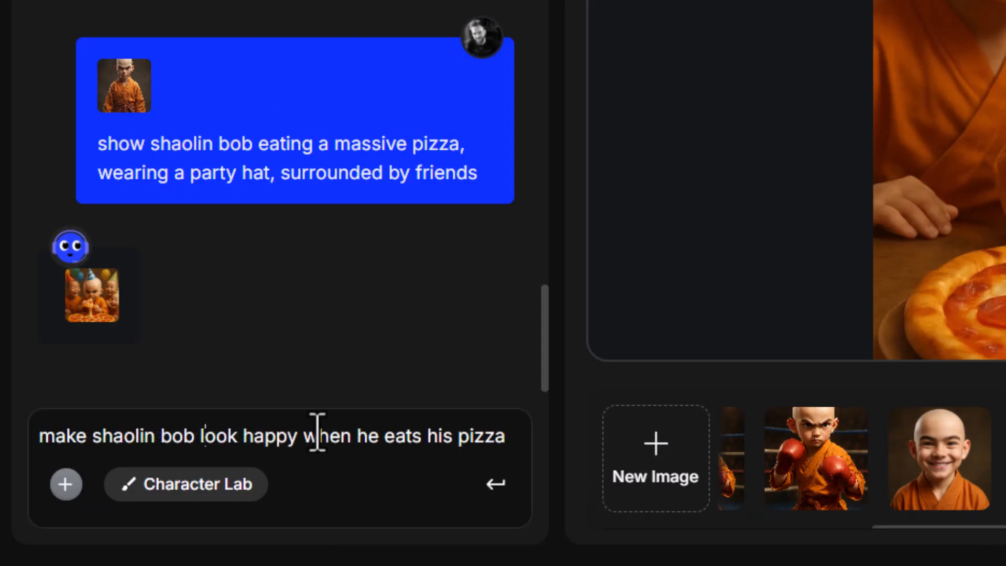
pyautogui.press('Return')
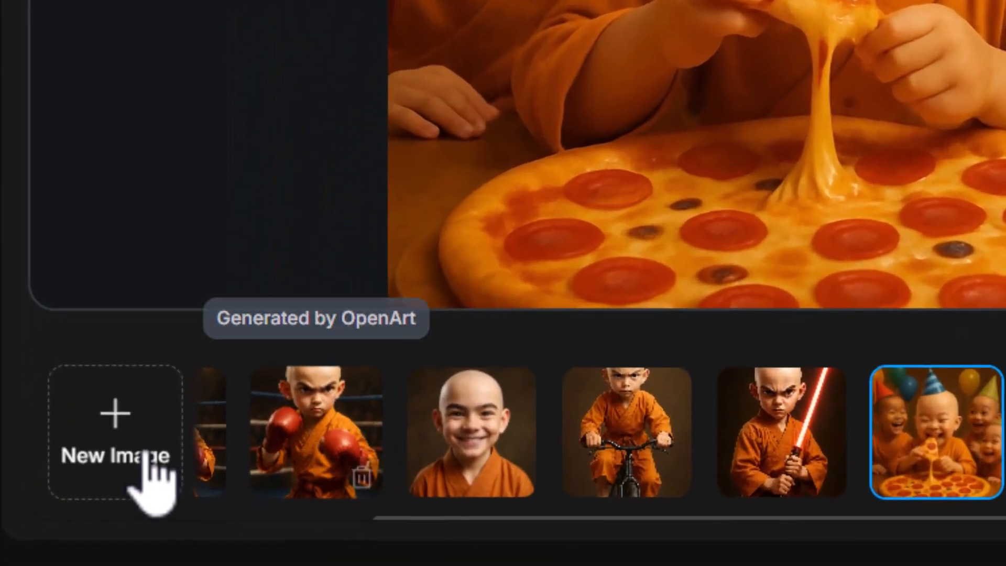
# - Load the generated image of the witch in a black dress with an outstretched arm from the history as the new base image
pyautogui.click(113, 427)
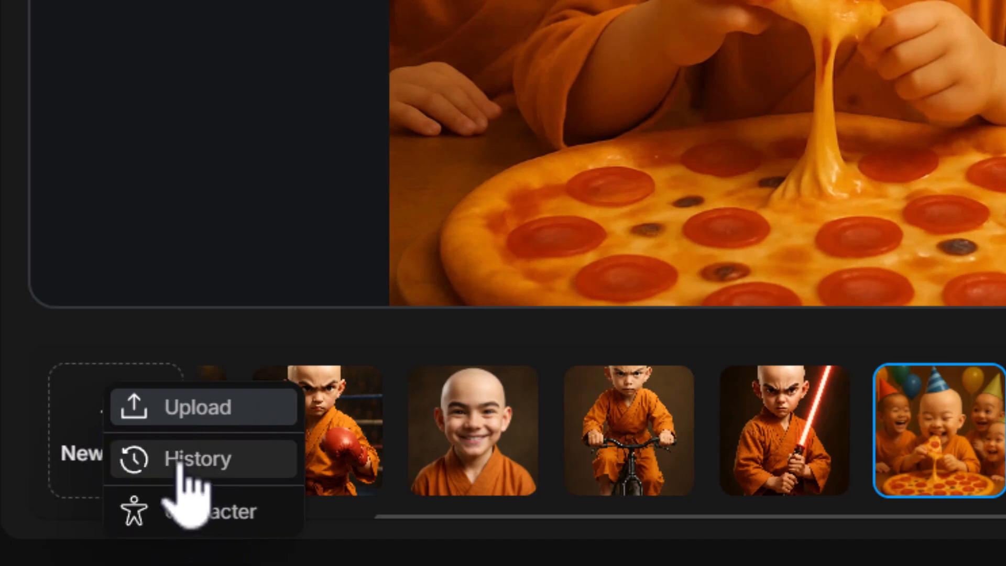
pyautogui.click(210, 461)
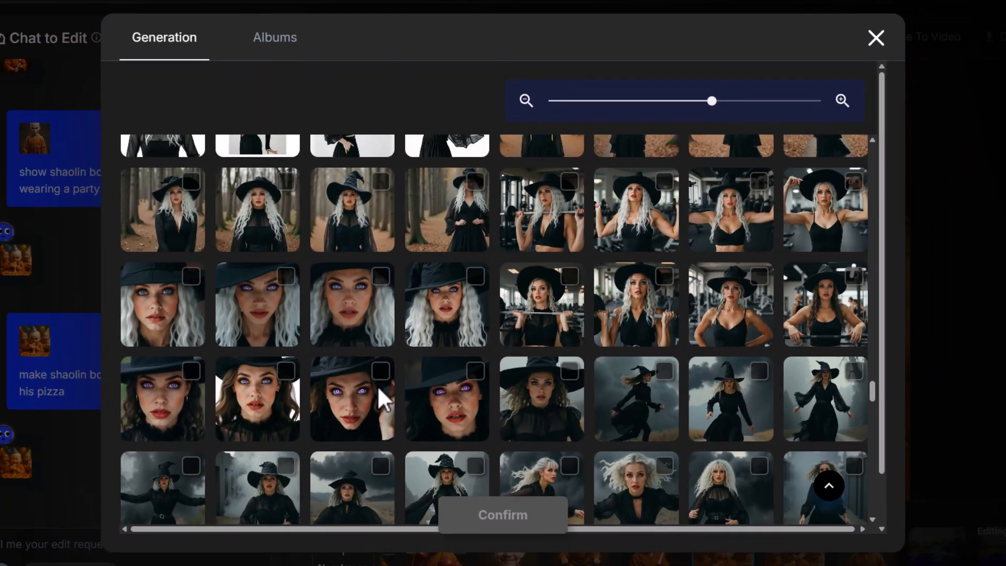
pyautogui.scroll(-2, 384, 401)
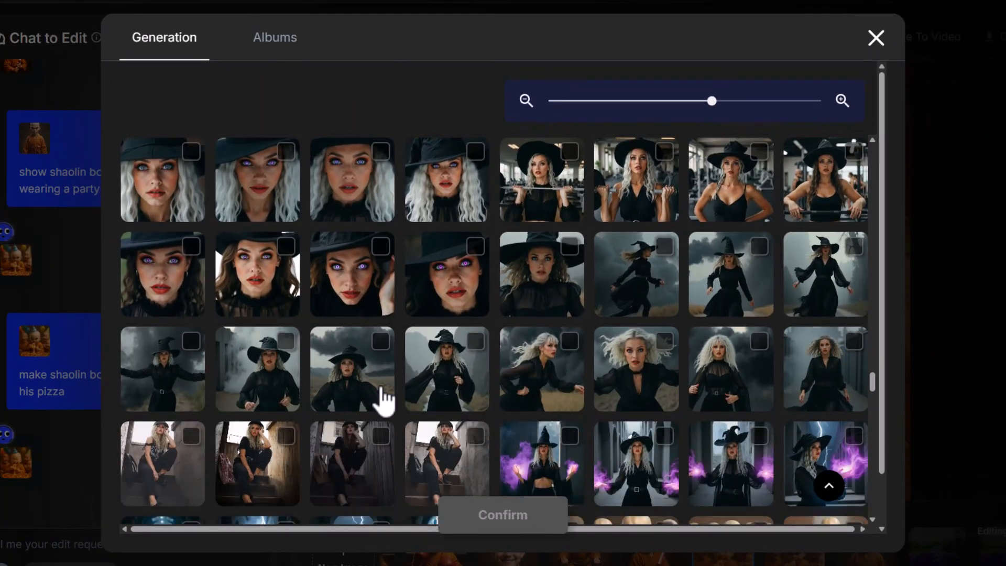
pyautogui.click(475, 343)
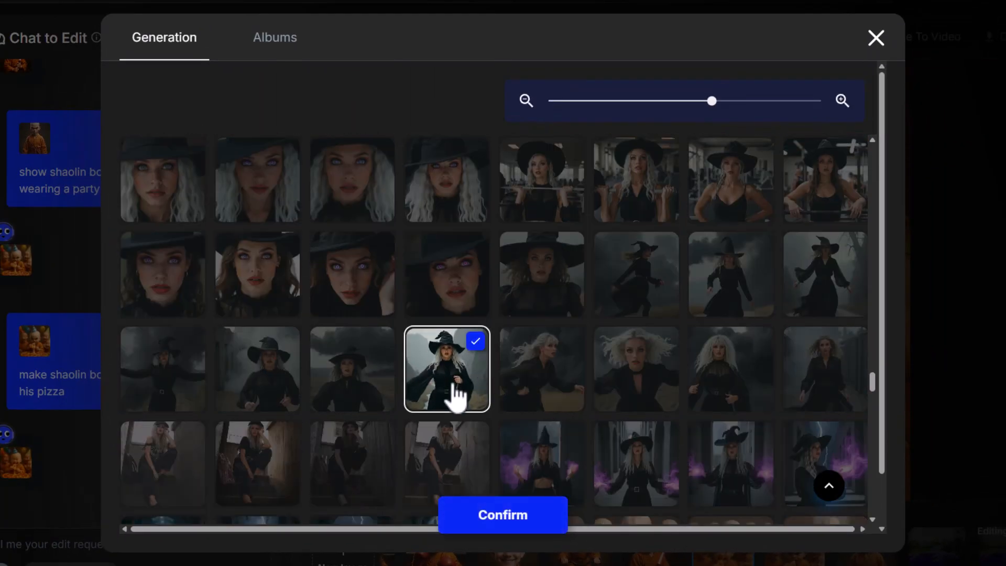
pyautogui.click(516, 521)
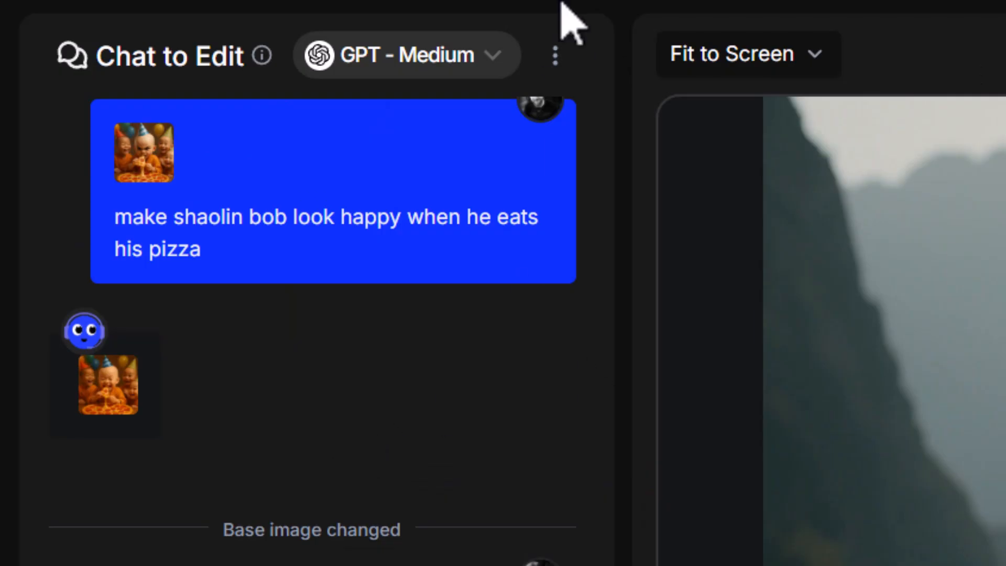
# - Clear the chat conversation and, using GPT - Basic, submit the request "give her a smile" for the witch image
pyautogui.click(555, 55)
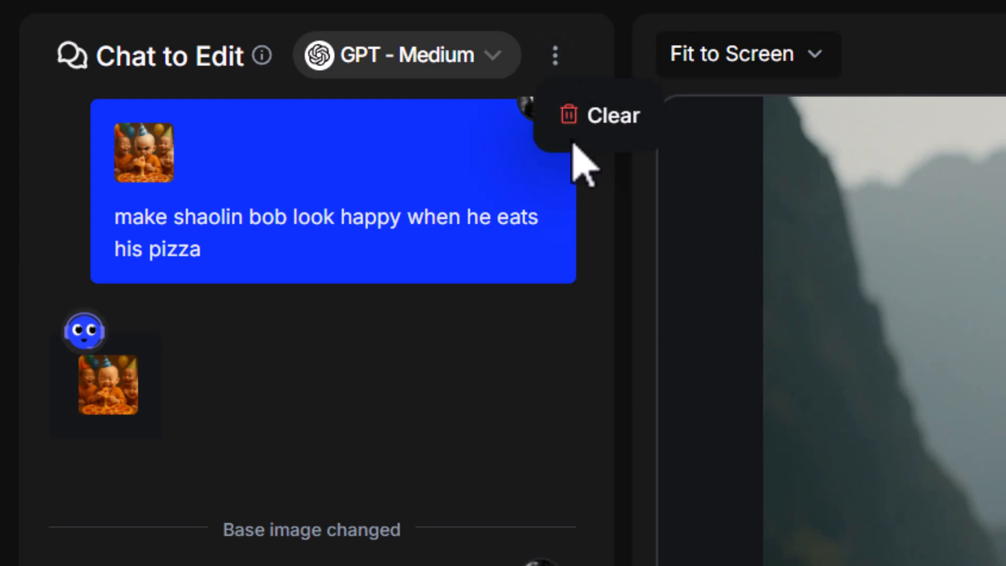
pyautogui.click(610, 131)
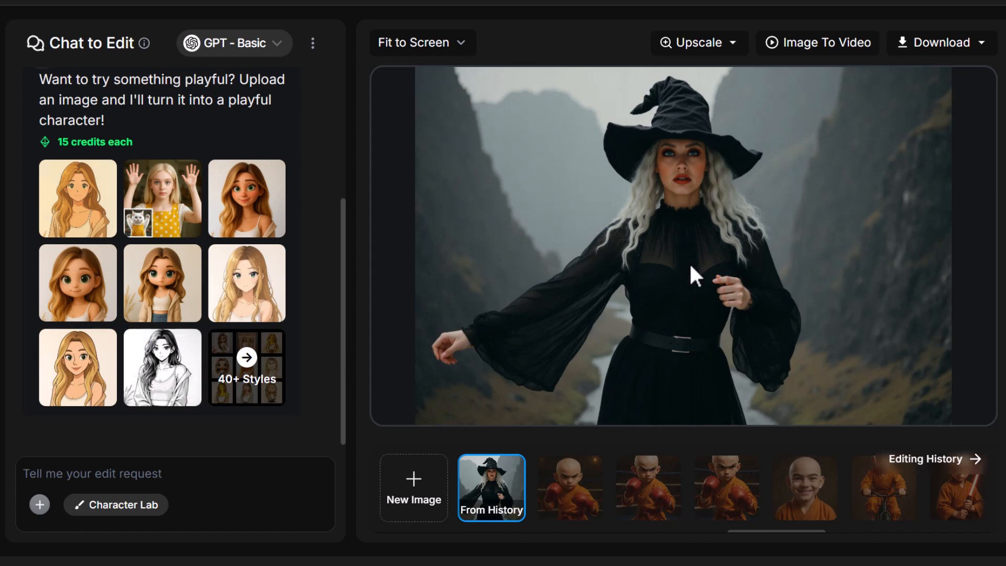
pyautogui.moveTo(476, 485)
pyautogui.click(120, 467)
pyautogui.write('give her a smile')
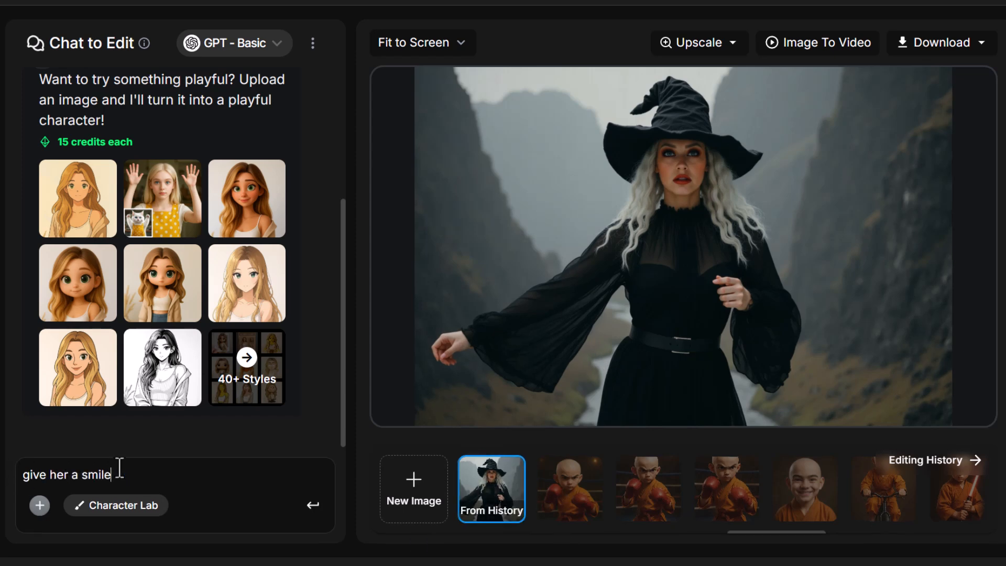
pyautogui.press('Return')
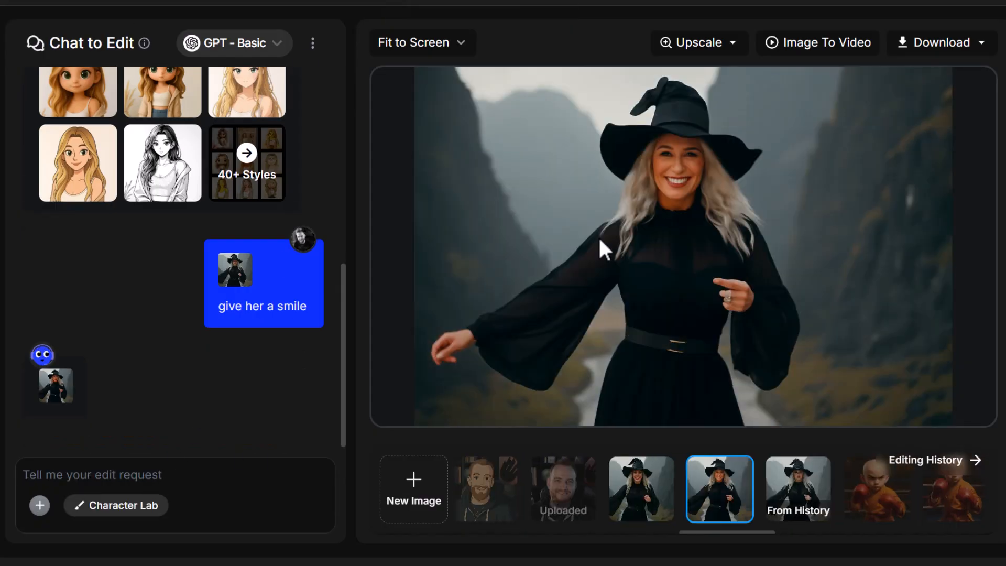
# - Submit the requests "have her crossing her hands" and "change the background to a smoking volcano" for the smiling witch image
pyautogui.click(72, 476)
pyautogui.write('have her crossing her hands')
pyautogui.press('Return')
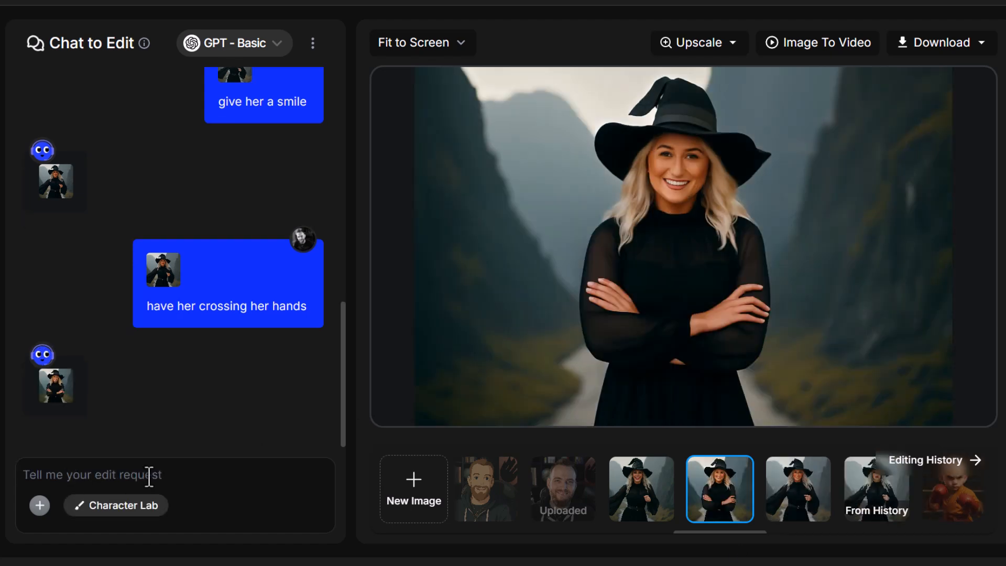
pyautogui.click(161, 472)
pyautogui.write('change the background to a smoking volcano')
pyautogui.press('Return')
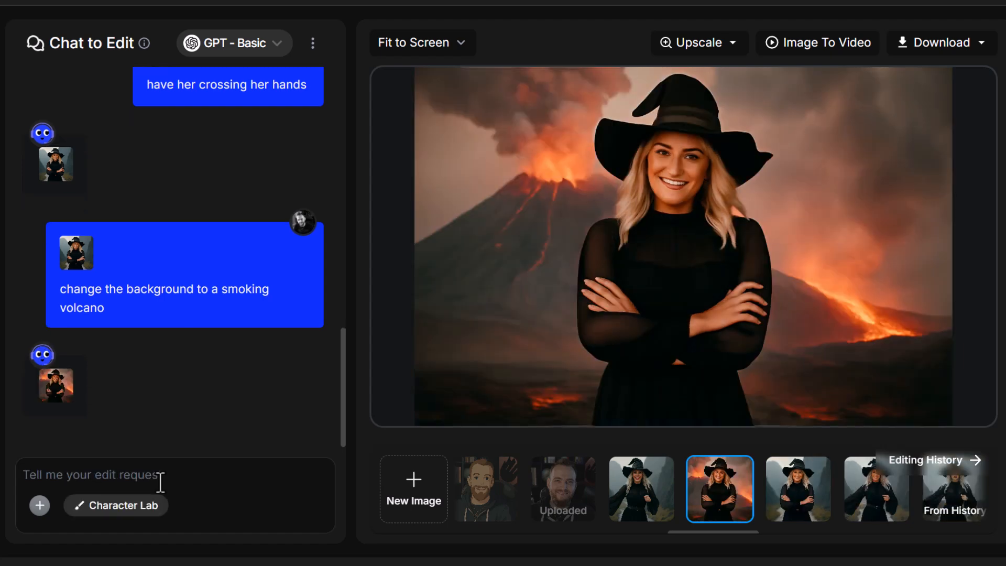
# - Submit the request "add a wizard standing next to her" for the volcano image
pyautogui.click(117, 478)
pyautogui.write('add a wizard standing nexc')
pyautogui.press('BackSpace')
pyautogui.write('t to her')
pyautogui.press('Return')
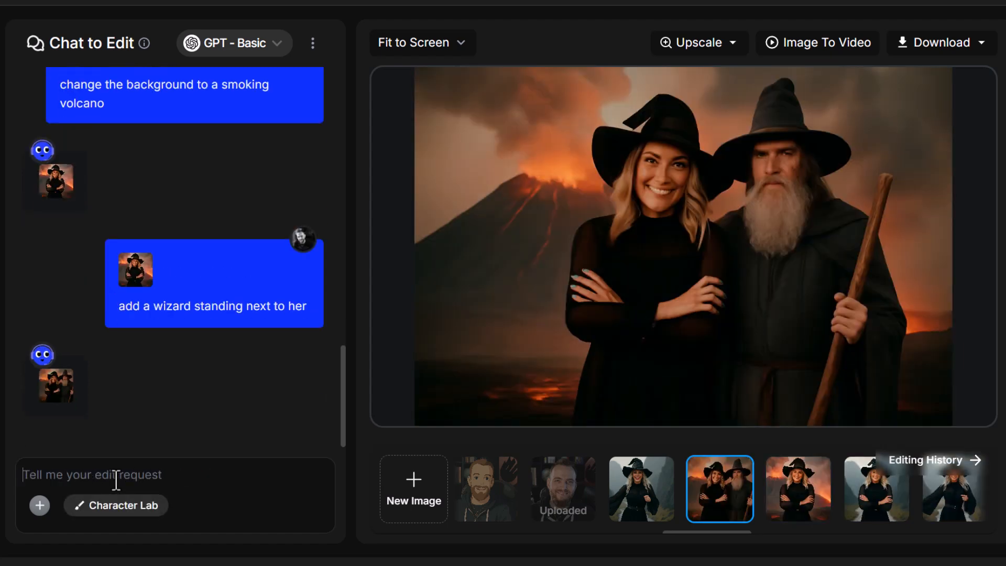
# - Submit the requests "give the wizard some awesome sunglasses and a big grin" and "crop the image to focus more on the faces"
pyautogui.write('give the wizard some awesome sunglasses and a big grin')
pyautogui.press('Return')
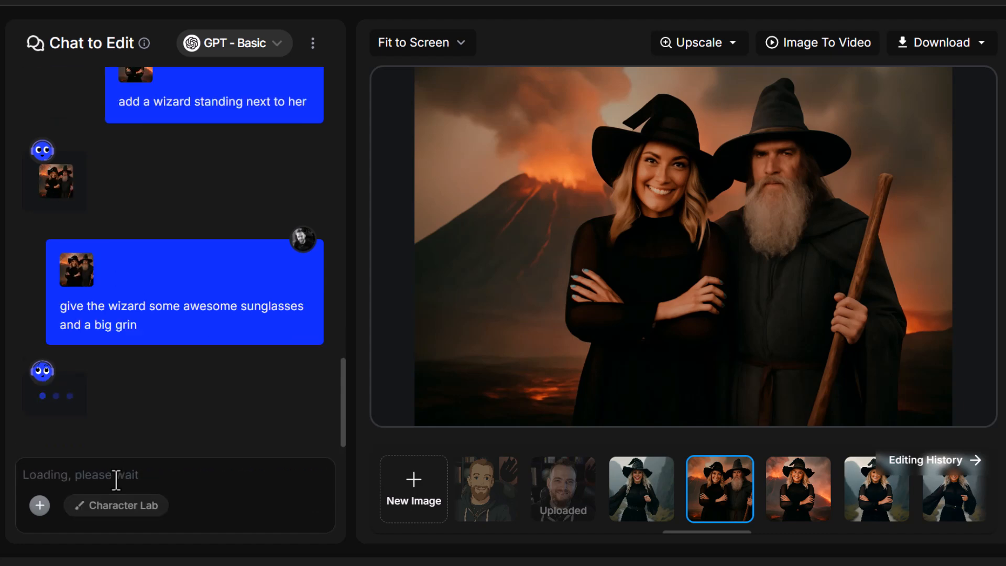
pyautogui.write('crop the image to focus more on the faces')
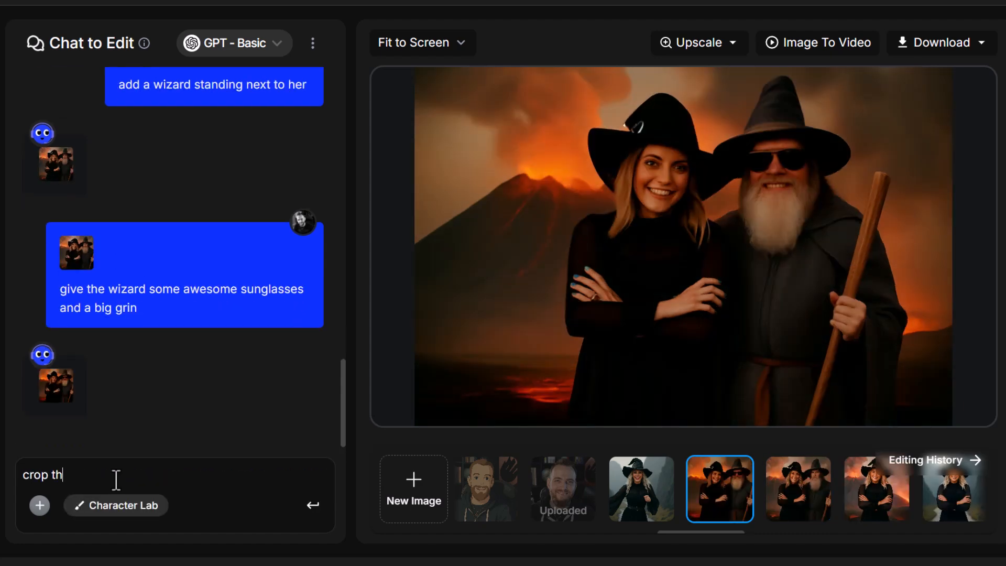
pyautogui.press('Return')
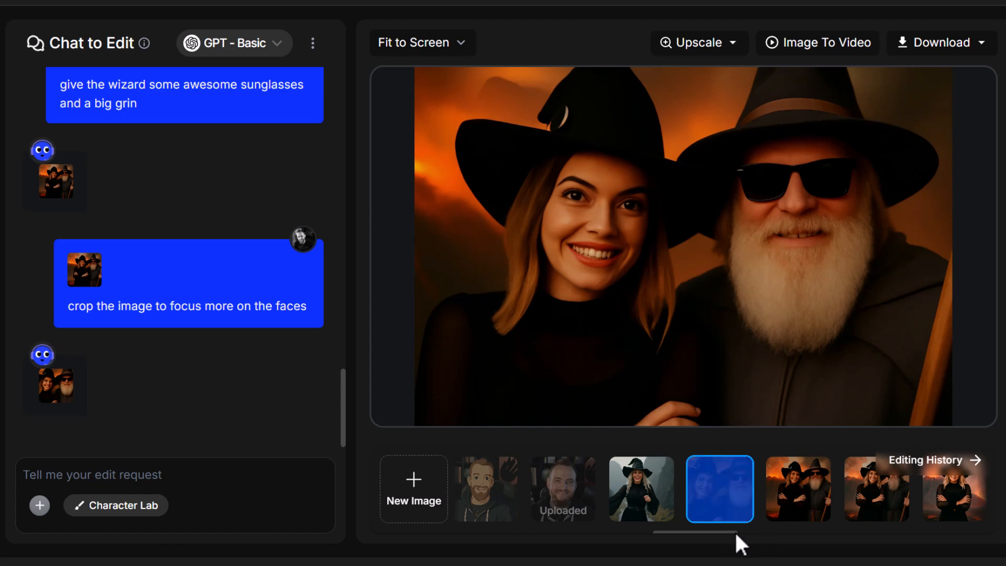
# - Review the successive witch edits in the editing history, from the smiling version through to the cropped closeup with the wizard
pyautogui.moveTo(735, 531); pyautogui.dragTo(789, 530)
pyautogui.click(792, 478)
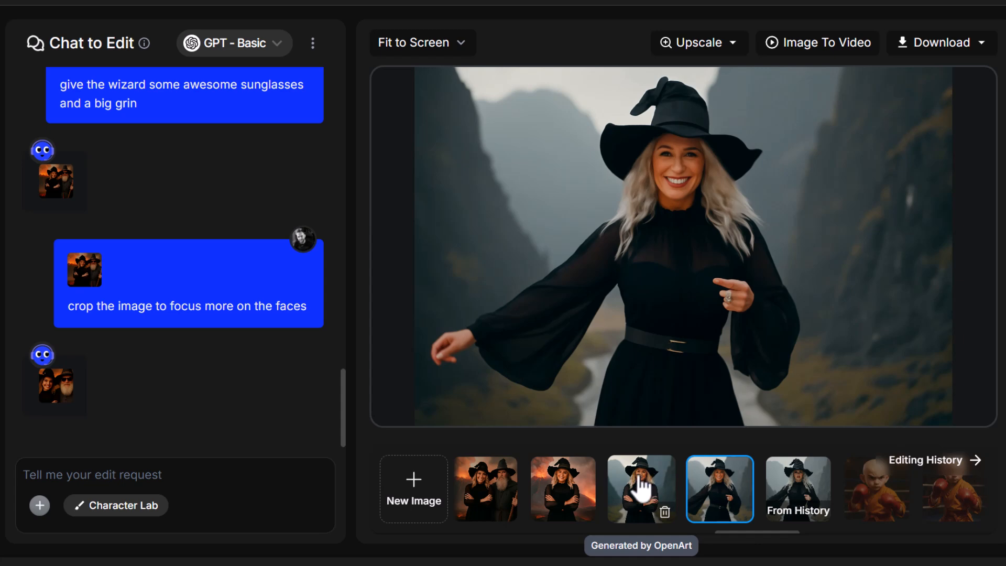
pyautogui.click(641, 487)
pyautogui.click(628, 489)
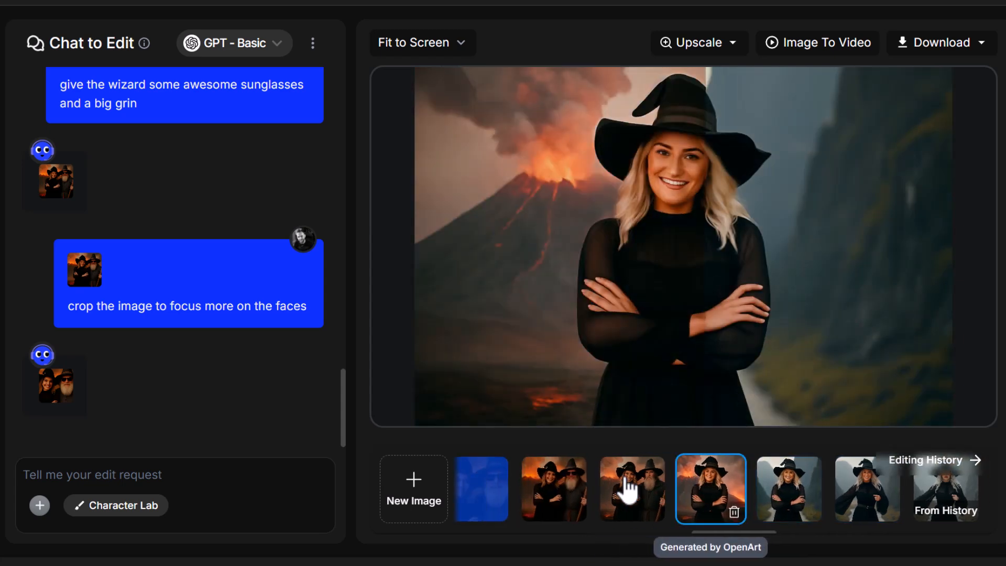
pyautogui.click(618, 492)
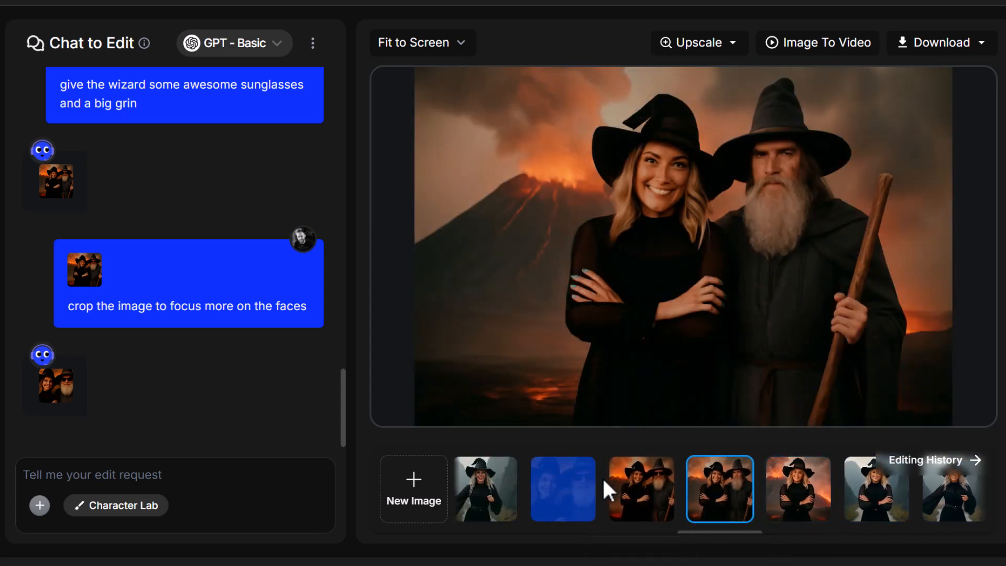
pyautogui.click(623, 487)
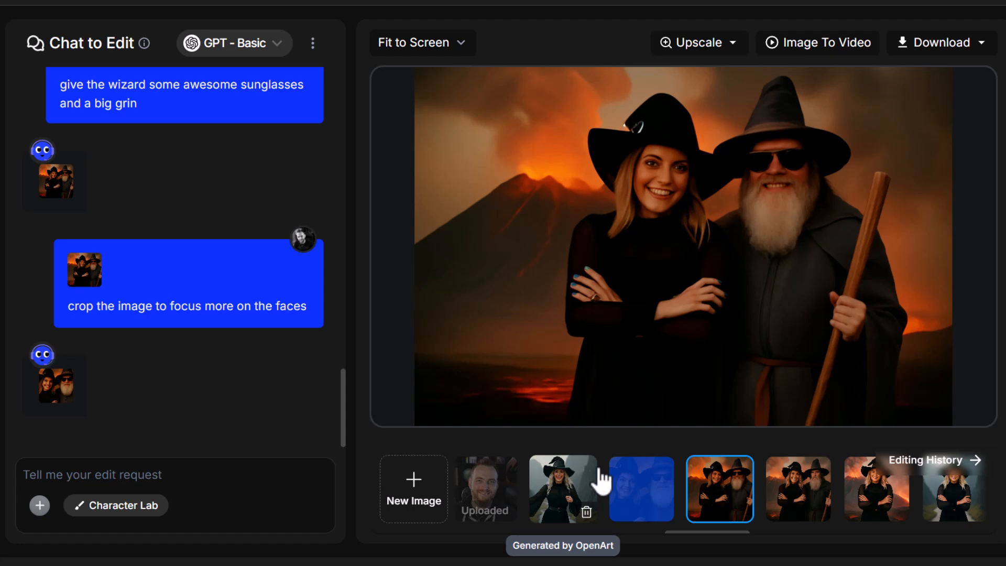
pyautogui.click(654, 504)
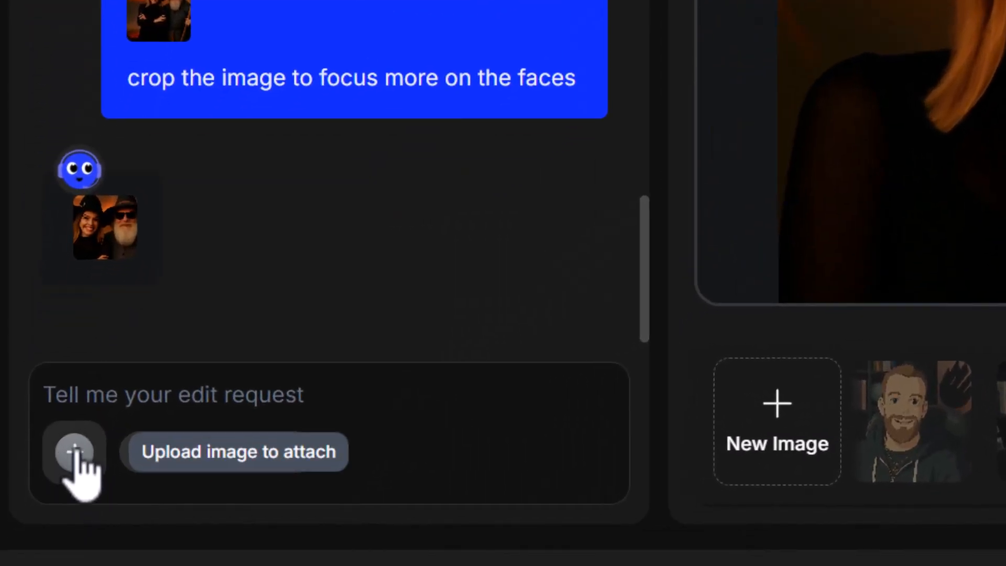
# - Attach the original witch image from the history and submit "change the which in the last image to match the one I've attached to this message"
pyautogui.click(76, 452)
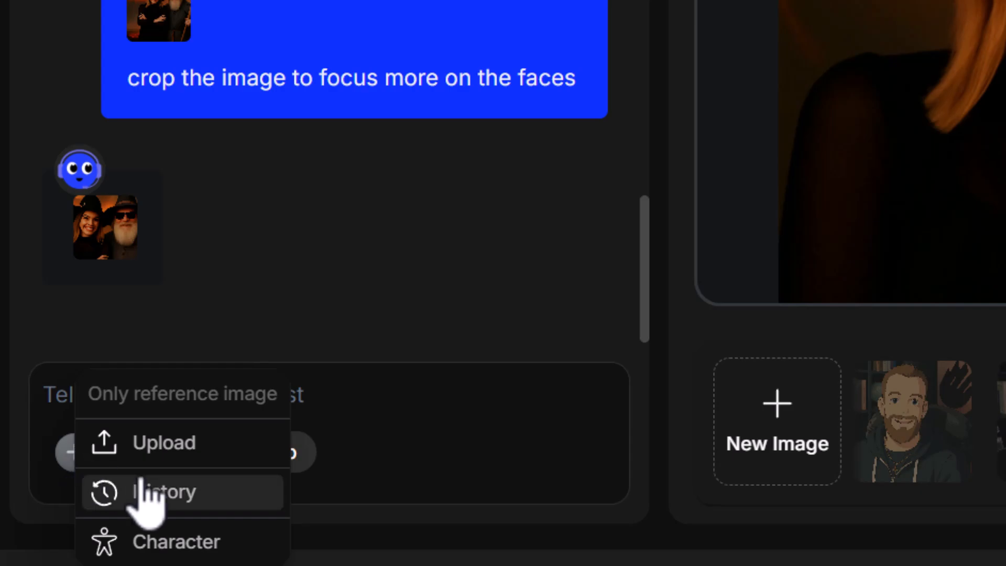
pyautogui.click(163, 491)
pyautogui.click(476, 269)
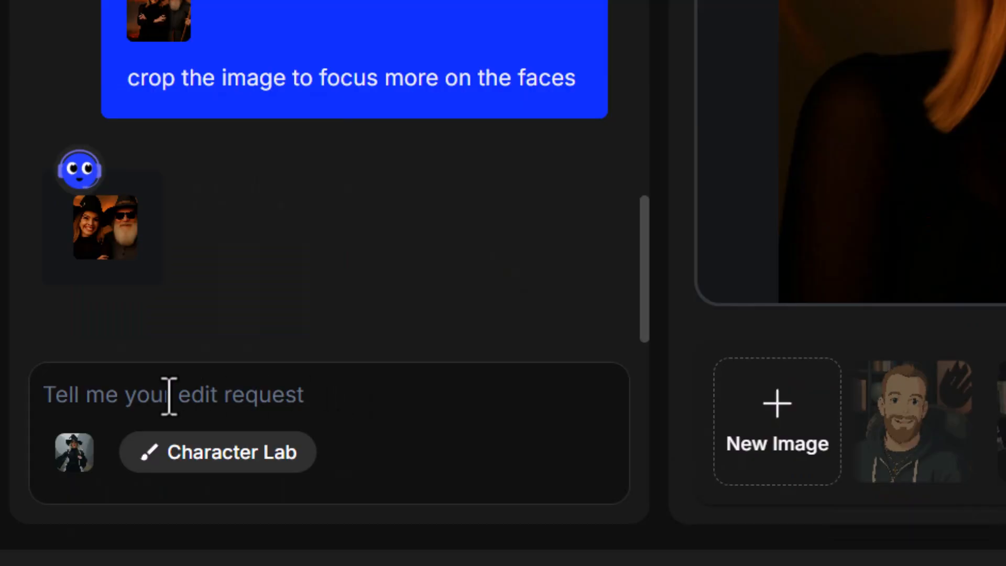
pyautogui.click(93, 492)
pyautogui.write("change the which in the last image to match the one I've attached to this message")
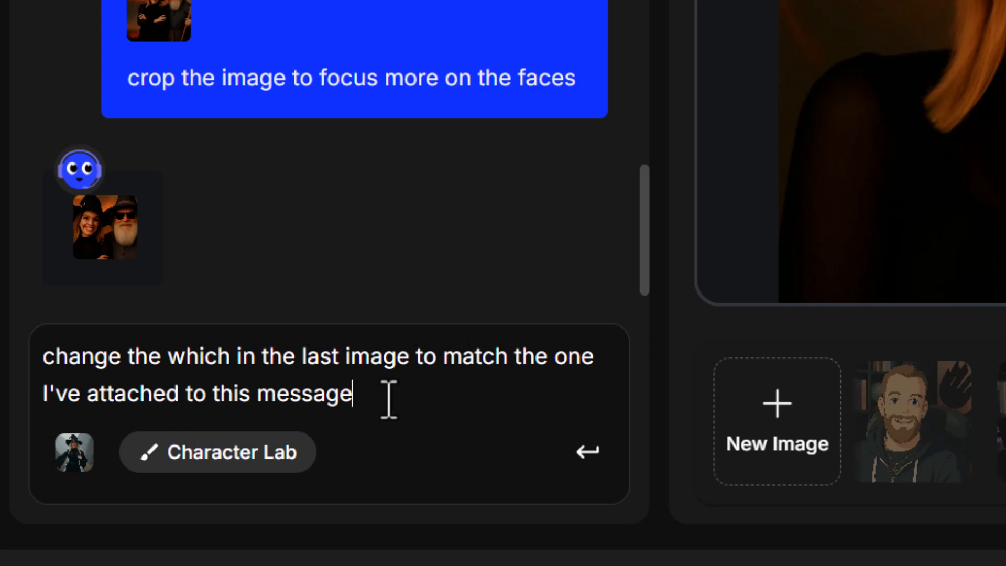
pyautogui.click(586, 453)
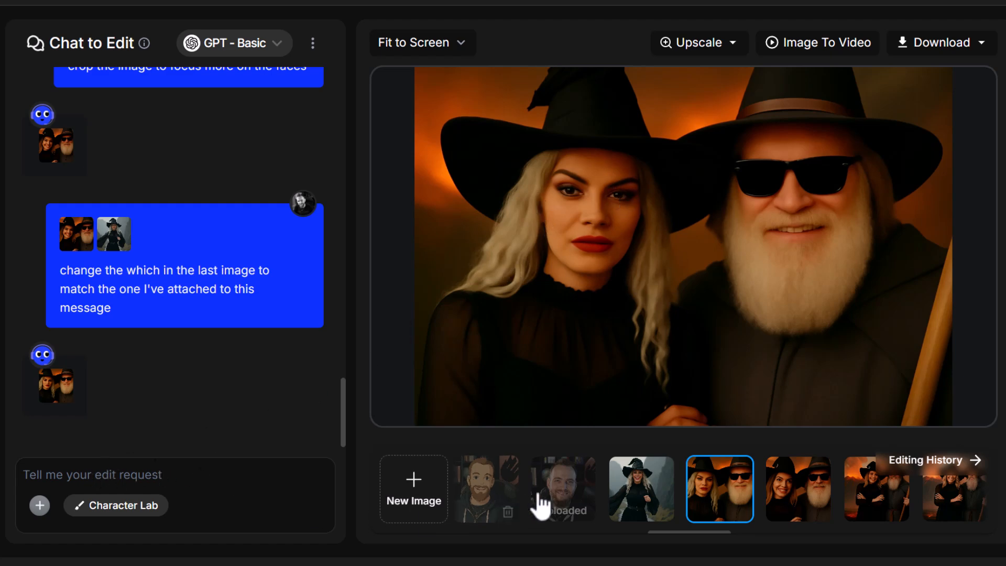
# - Attach the pink sunglasses image as a reference and submit the request "put these pink sunglasses on the womans face"
pyautogui.click(42, 493)
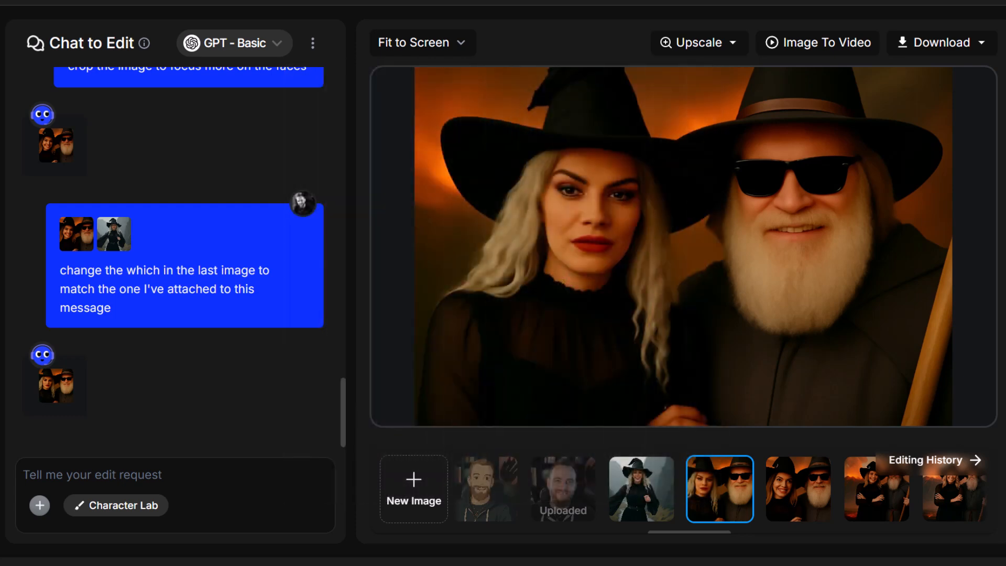
pyautogui.moveTo(1, 482); pyautogui.dragTo(37, 497)
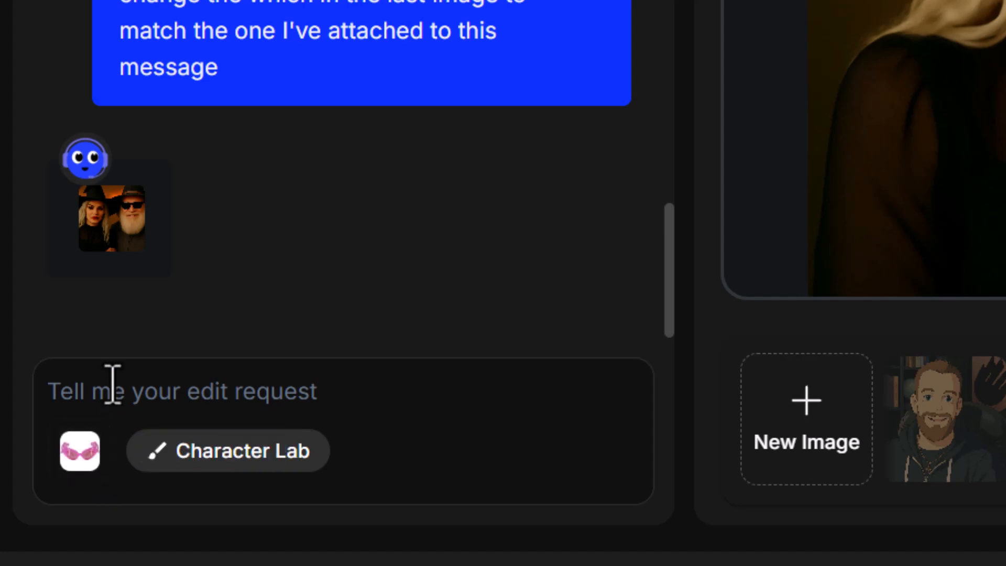
pyautogui.write('put these pink sunglasses on the womans face')
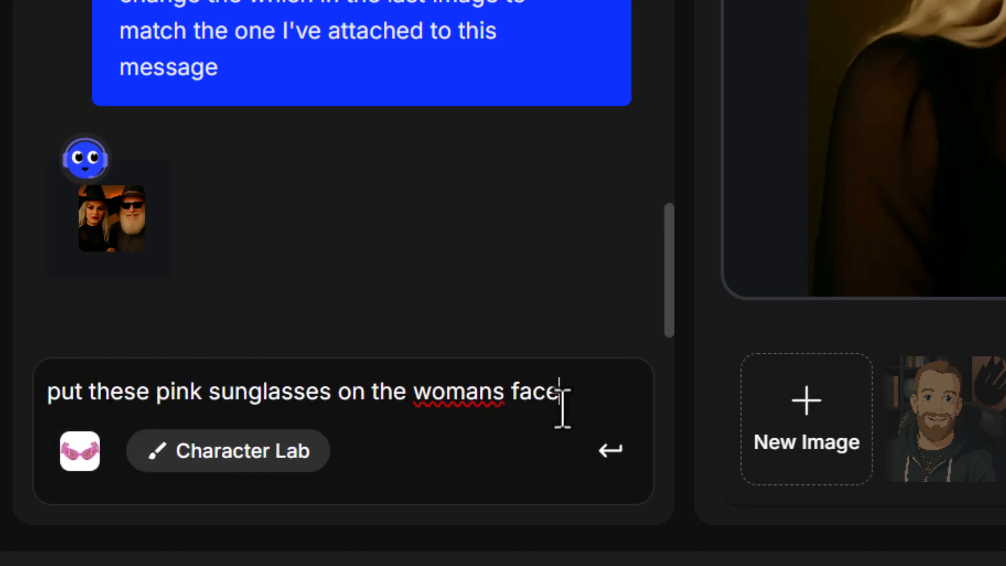
pyautogui.click(611, 450)
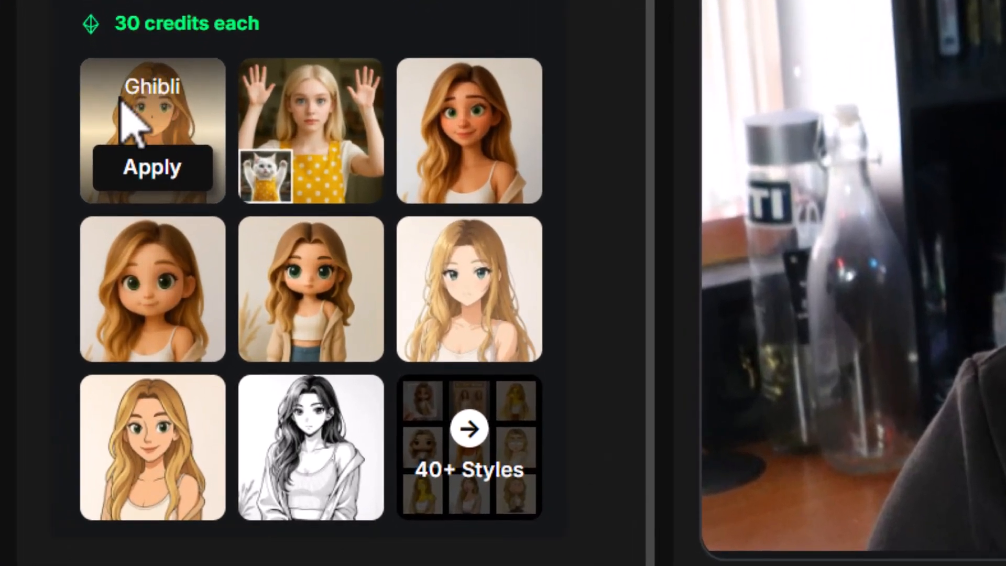
# - Apply the Ghibli character style to the uploaded portrait of the man and open the full collection of character styles
pyautogui.click(140, 181)
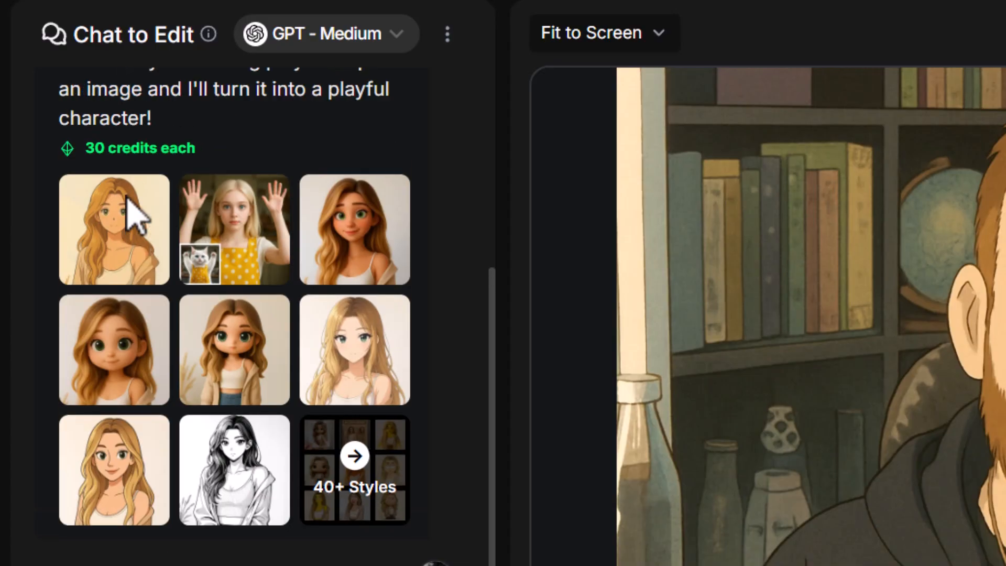
pyautogui.click(353, 469)
# - Look through all available character styles and the style requests made for the portrait in the chat
pyautogui.scroll(-2, 390, 220)
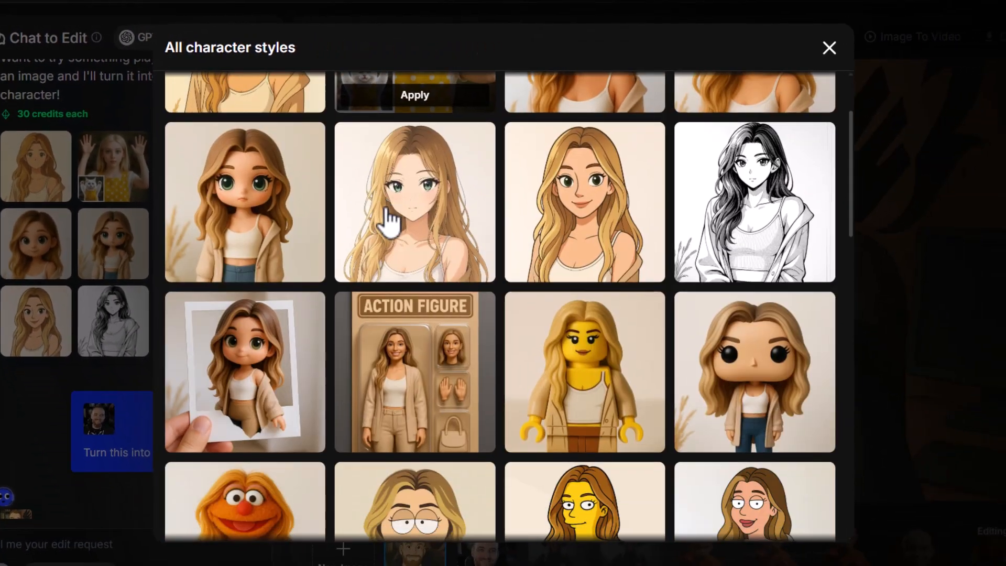
pyautogui.scroll(-7, 386, 210)
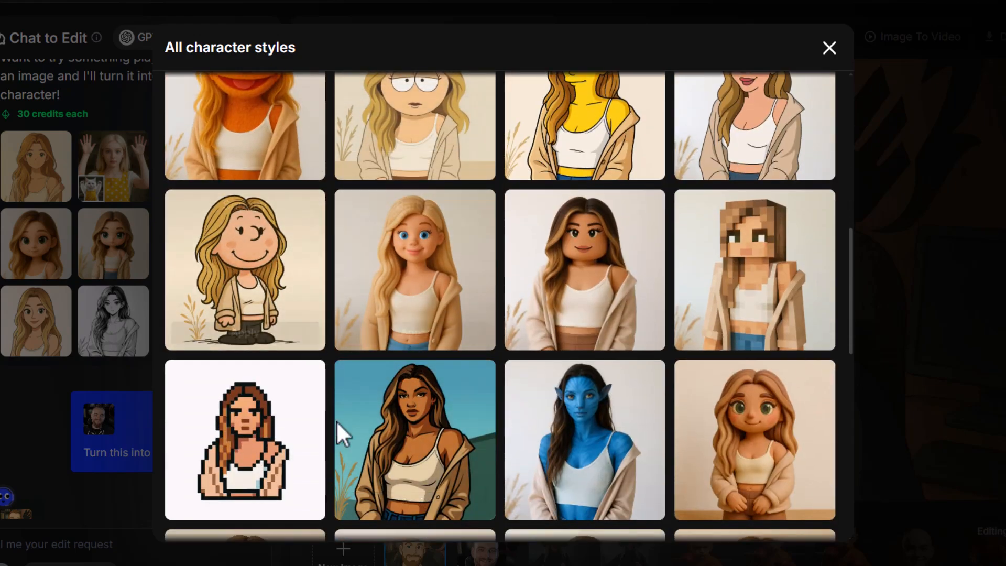
pyautogui.scroll(-10, 335, 419)
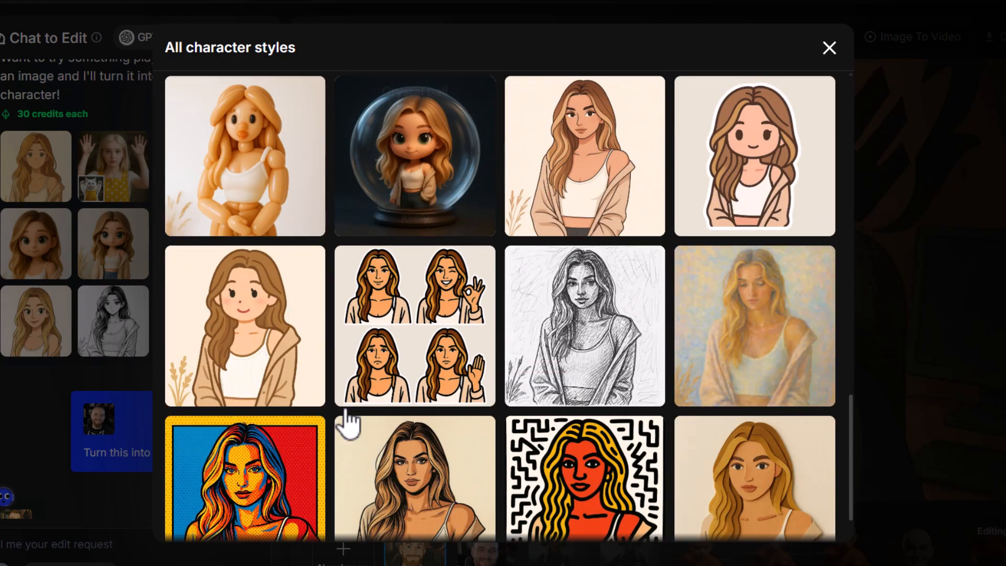
pyautogui.scroll(5, 346, 418)
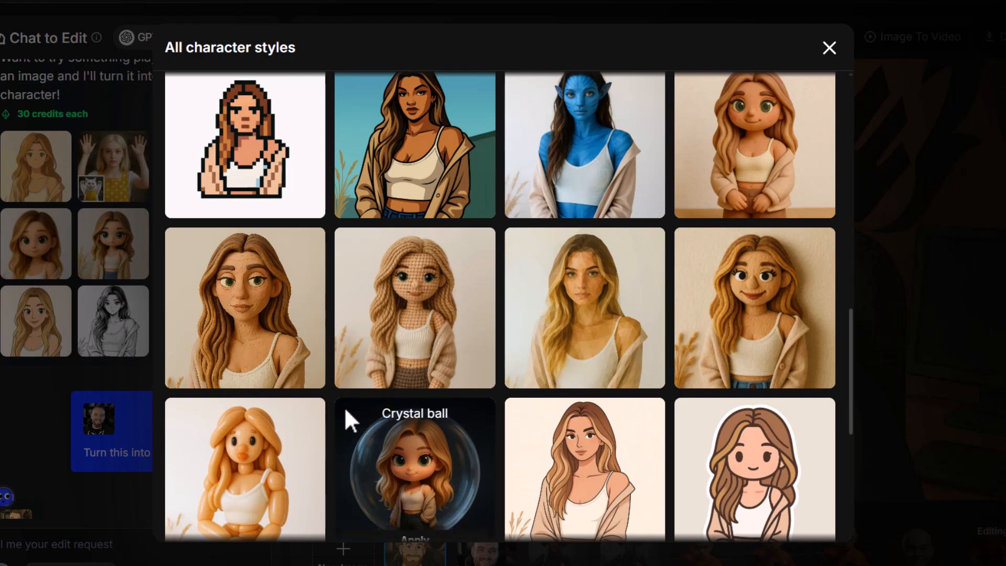
pyautogui.scroll(12, 344, 414)
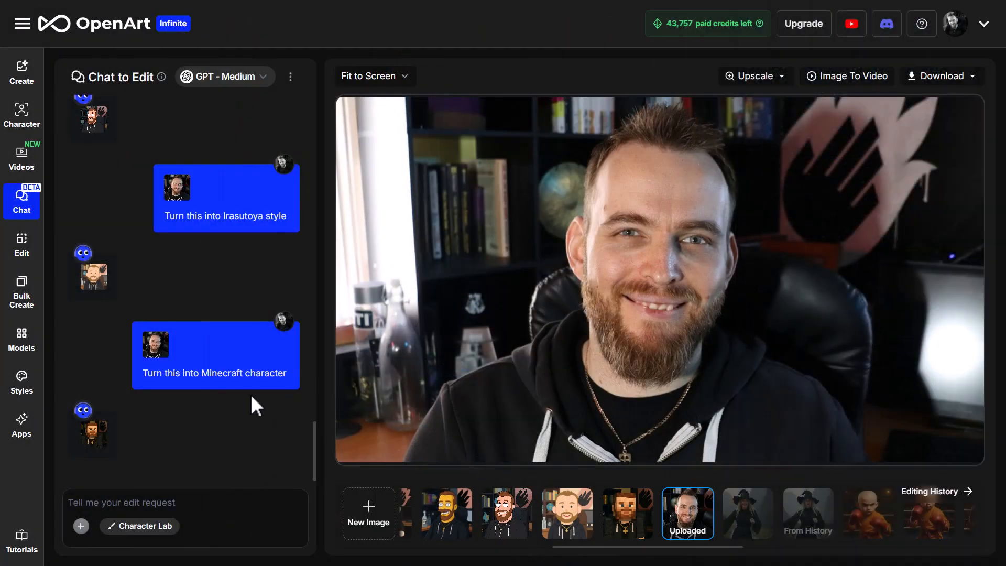
pyautogui.scroll(6, 209, 383)
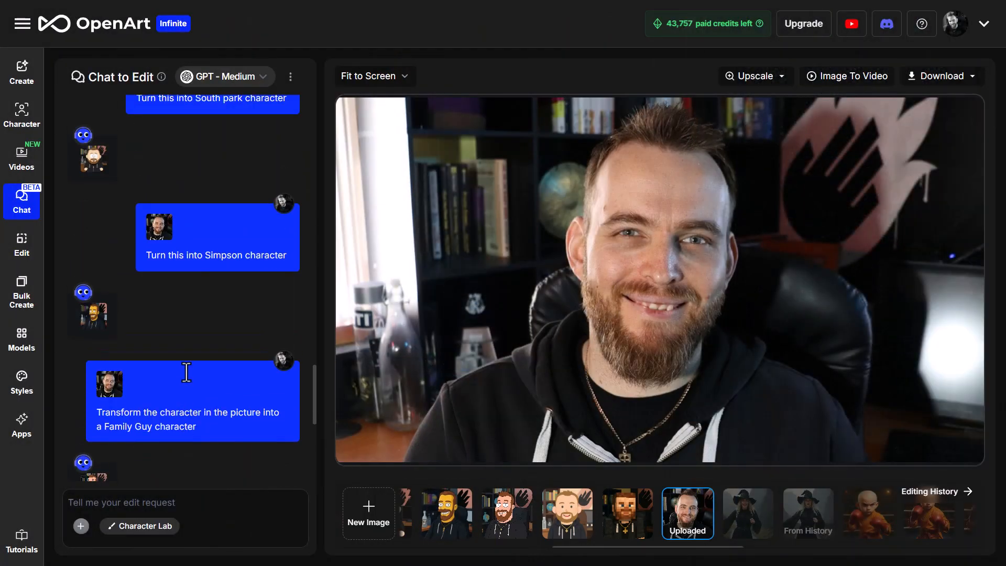
# - Review the earlier character requests in the chat, including the full prompt behind the blister-pack action figure
pyautogui.scroll(8, 205, 409)
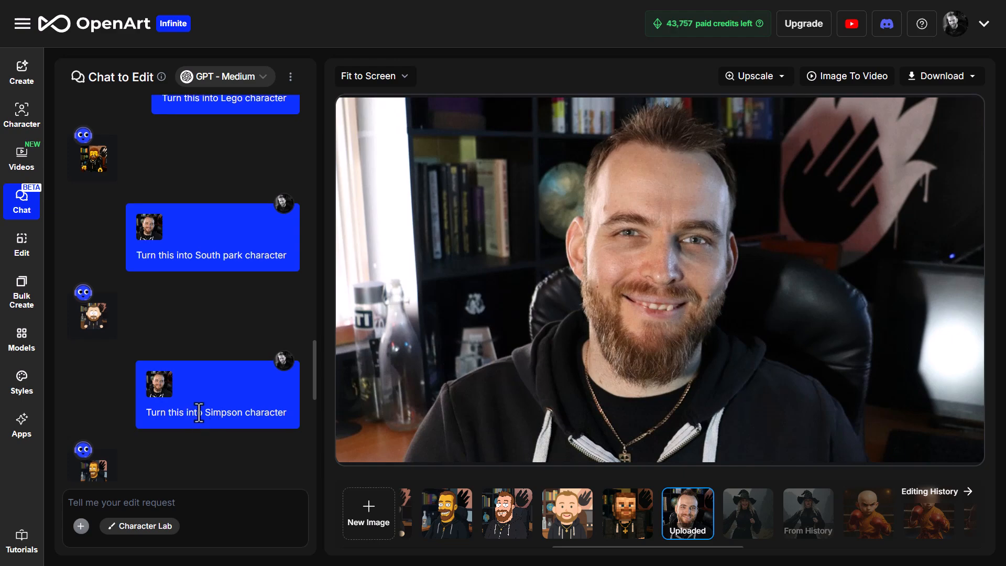
pyautogui.scroll(2, 203, 364)
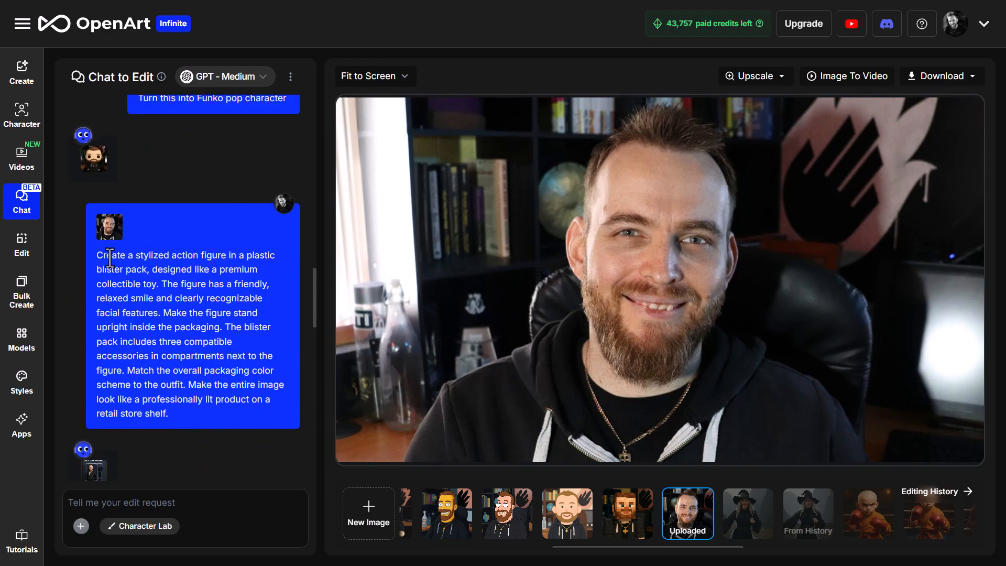
pyautogui.moveTo(97, 255); pyautogui.dragTo(229, 404)
pyautogui.scroll(-15, 230, 404)
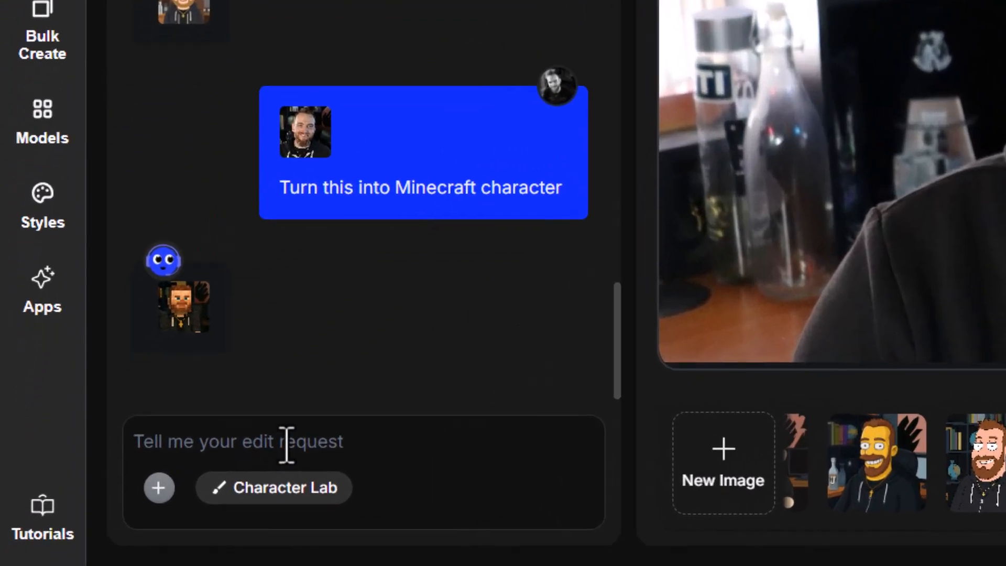
# - Submit the chat request "Turn this into a Jedi Knight from Star Wars" for the uploaded portrait
pyautogui.click(146, 505)
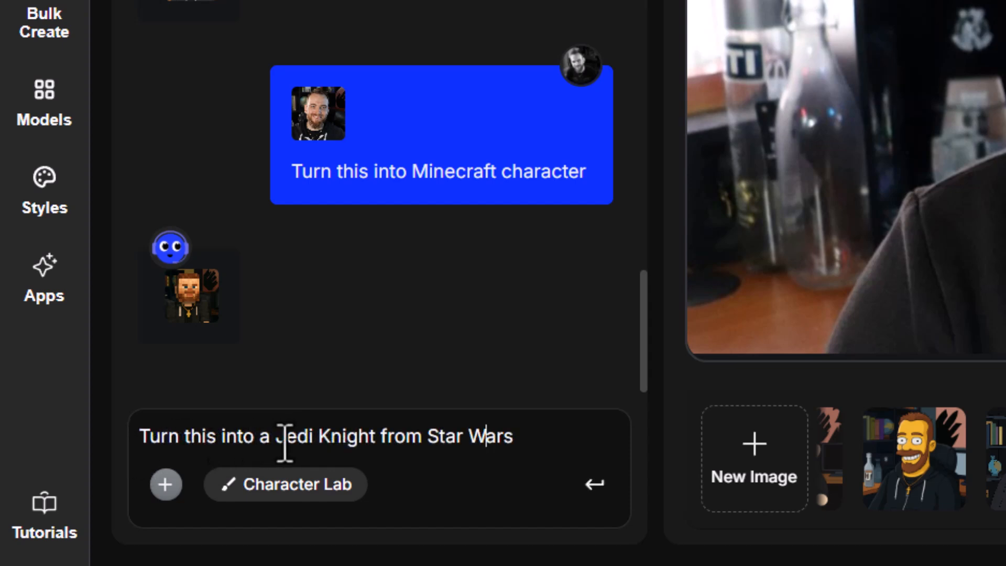
pyautogui.moveTo(284, 443); pyautogui.dragTo(514, 442)
pyautogui.click(242, 436)
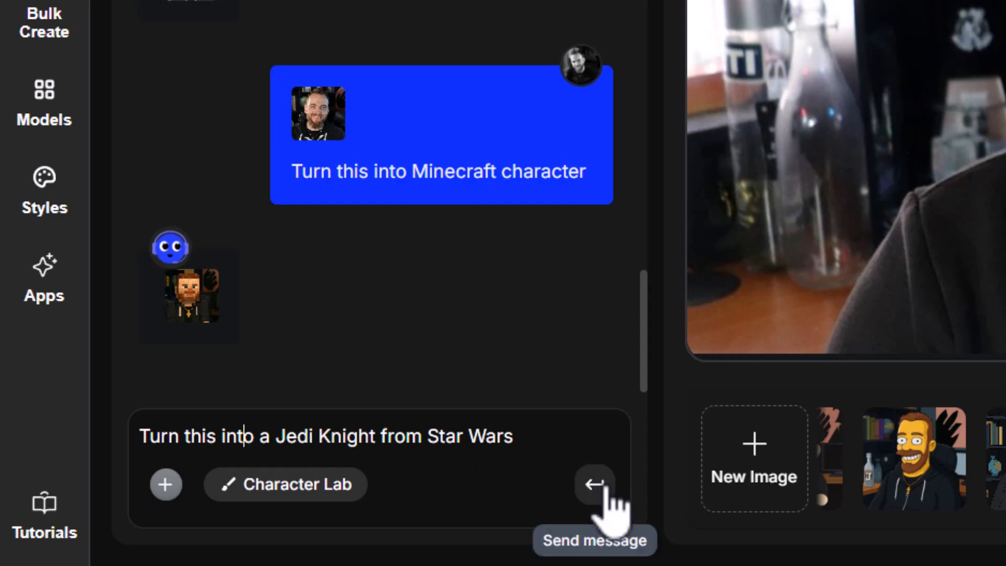
pyautogui.click(598, 485)
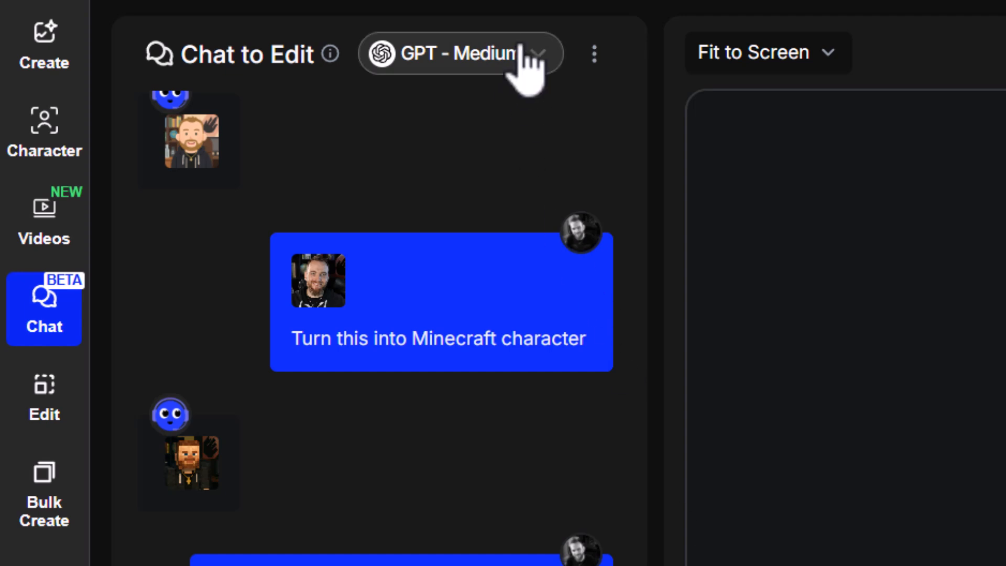
# - Switch the chat model to Gemini and apply the Ghibli style from the Character Lab to the uploaded portrait
pyautogui.click(545, 59)
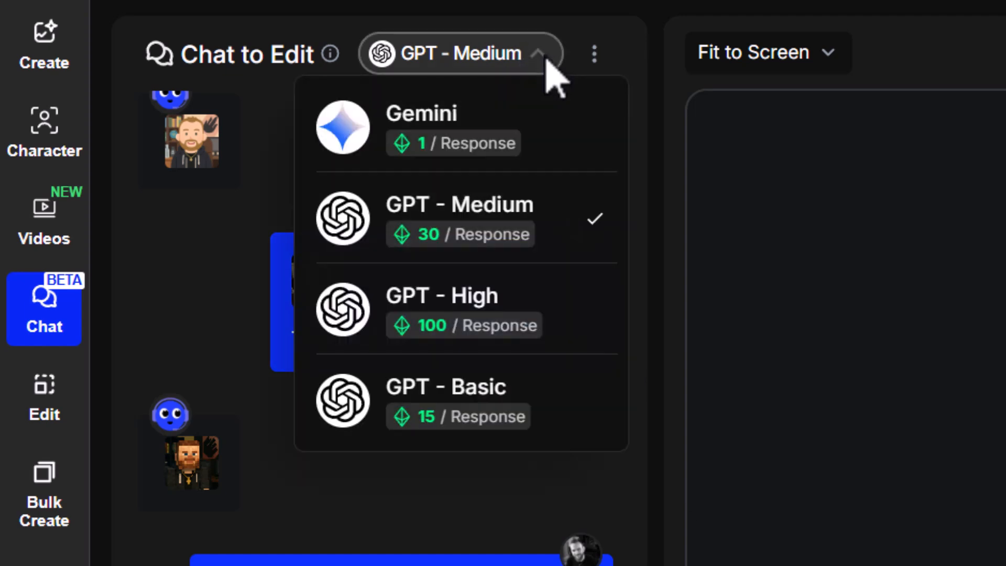
pyautogui.click(412, 137)
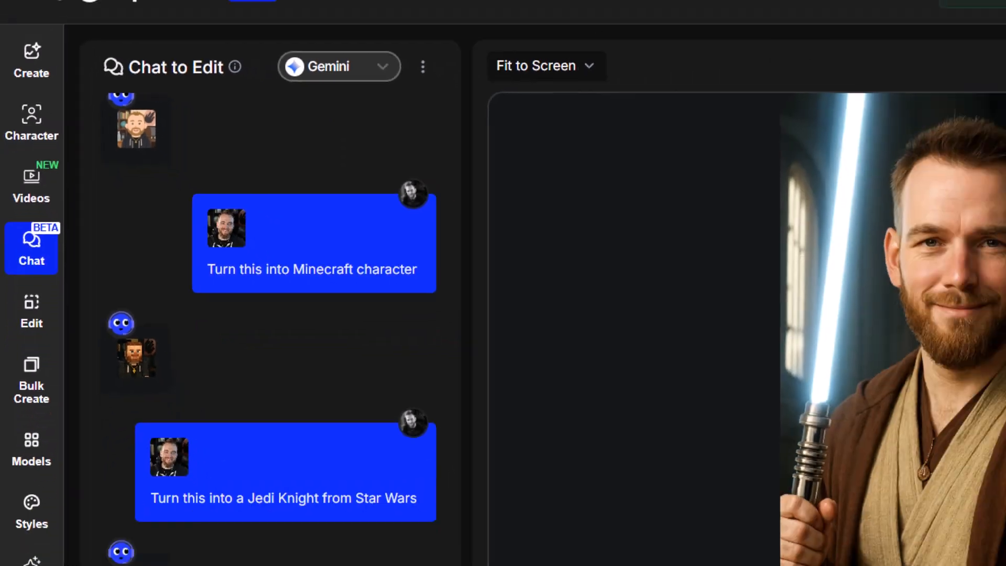
pyautogui.click(750, 511)
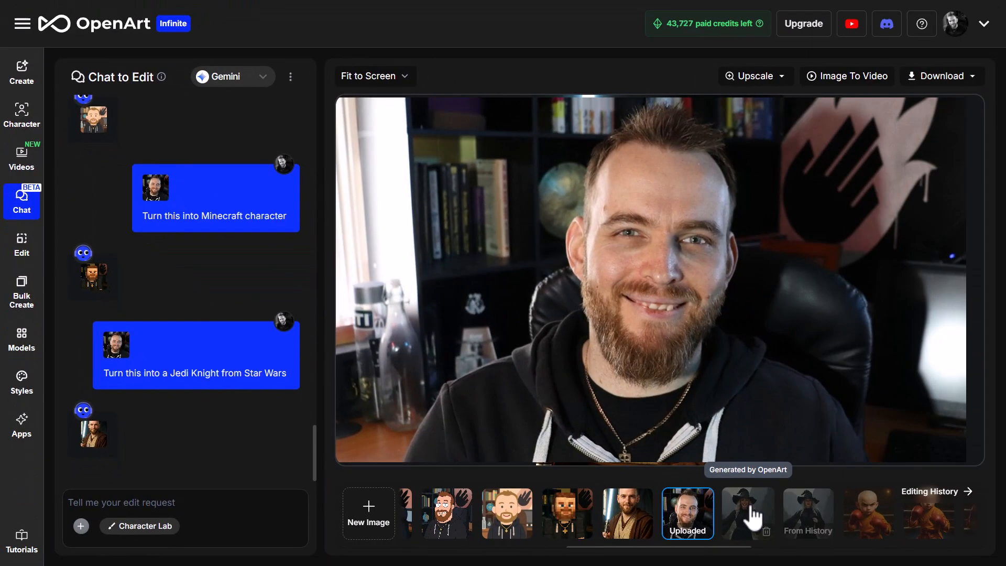
pyautogui.click(147, 527)
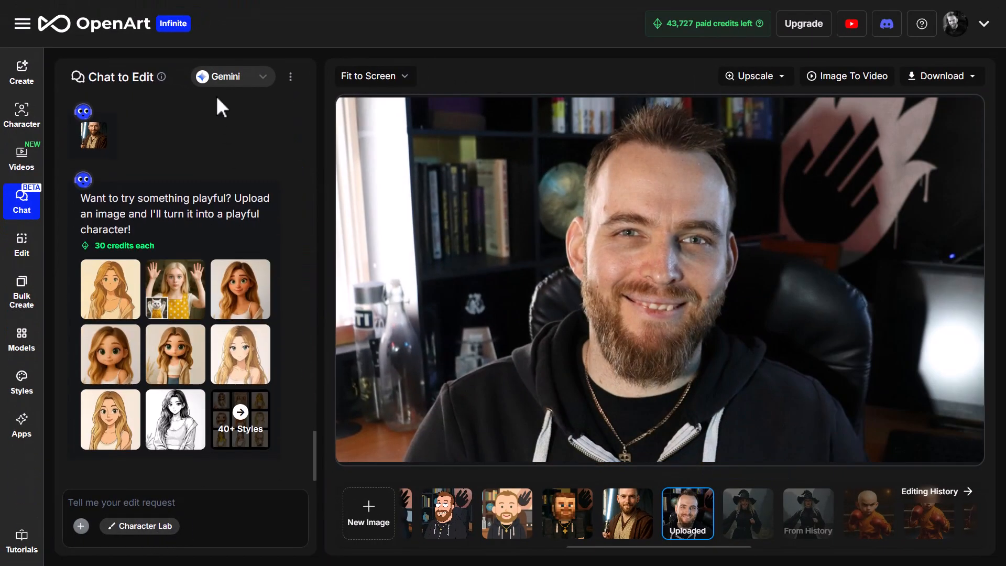
pyautogui.moveTo(248, 347)
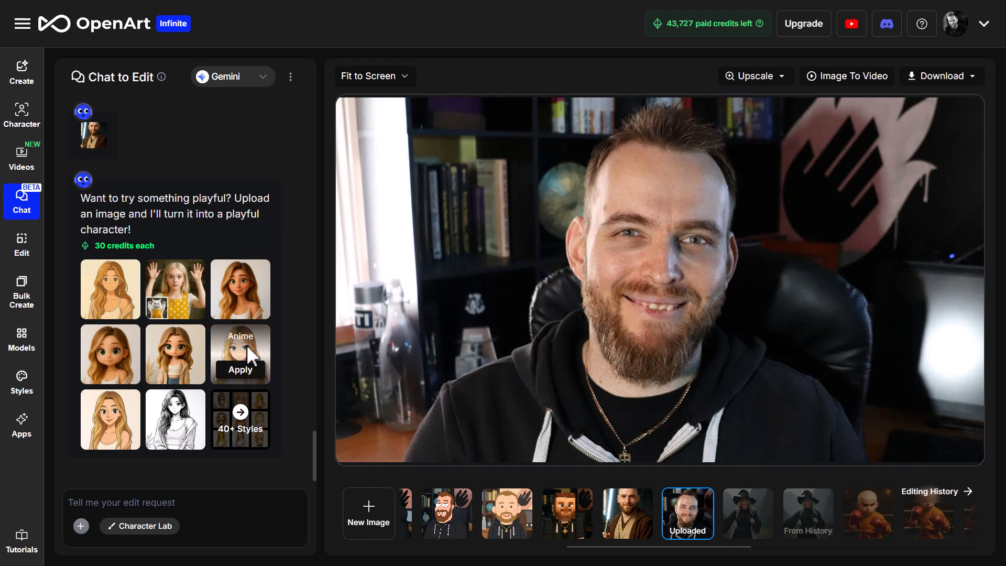
pyautogui.click(110, 304)
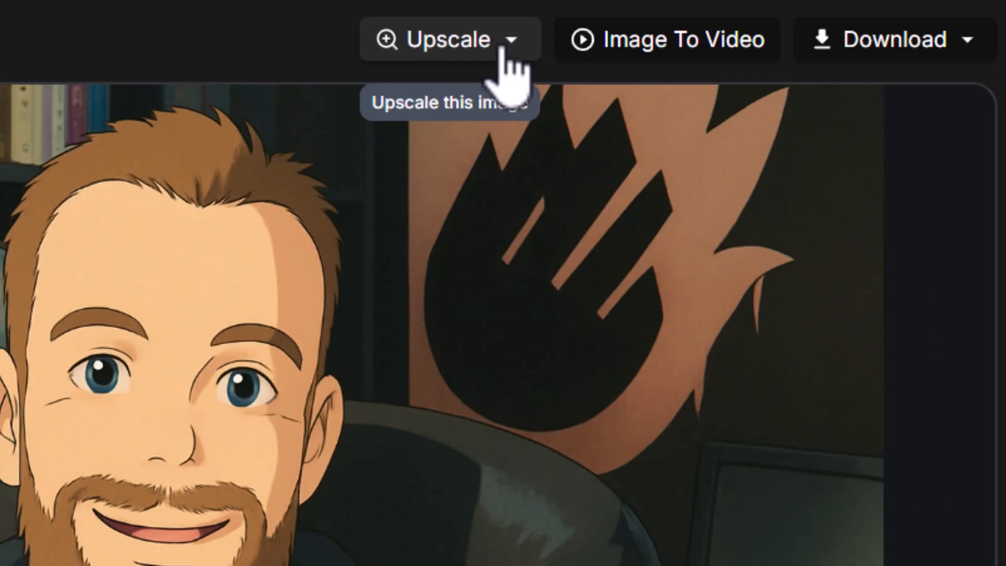
# - Send the Ghibli-style portrait to Ultimate Upscale and select the version option other than Fast
pyautogui.click(500, 48)
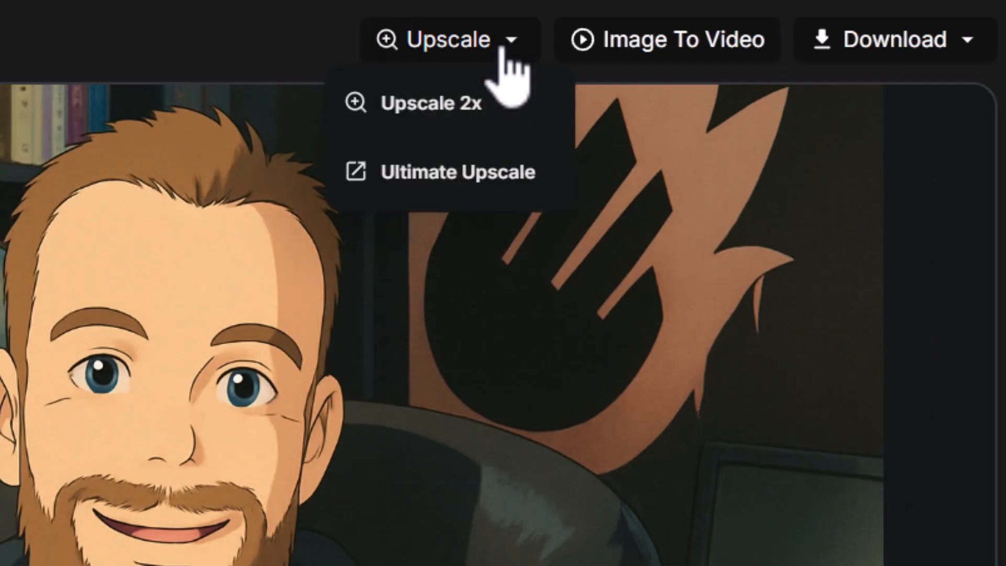
pyautogui.click(478, 176)
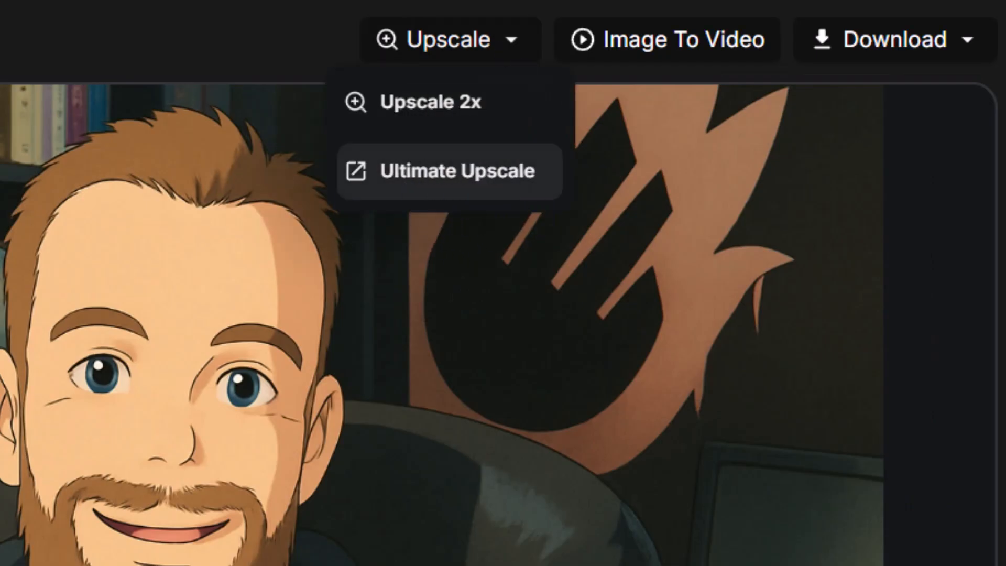
pyautogui.scroll(-3, 193, 369)
pyautogui.scroll(-1, 194, 372)
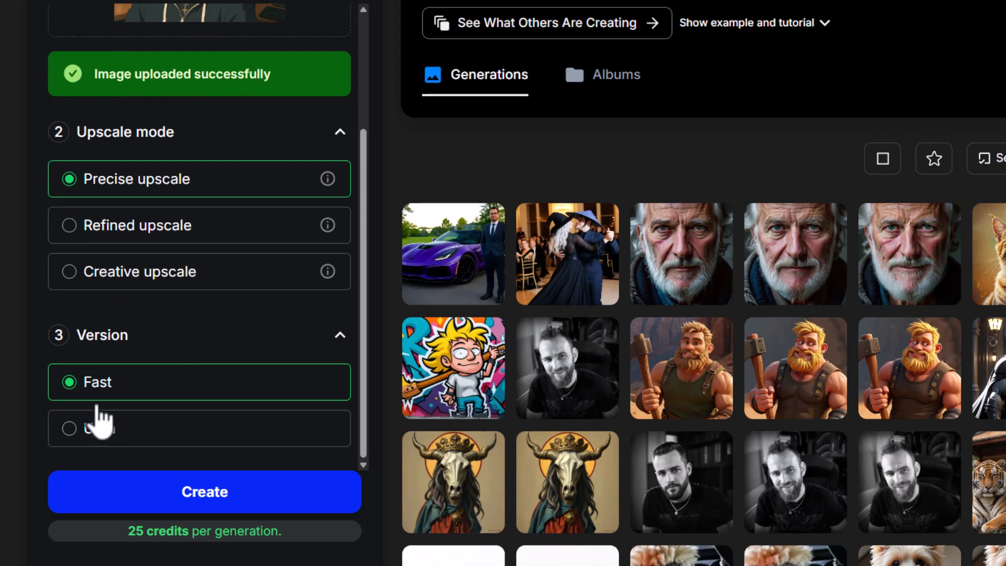
pyautogui.click(88, 440)
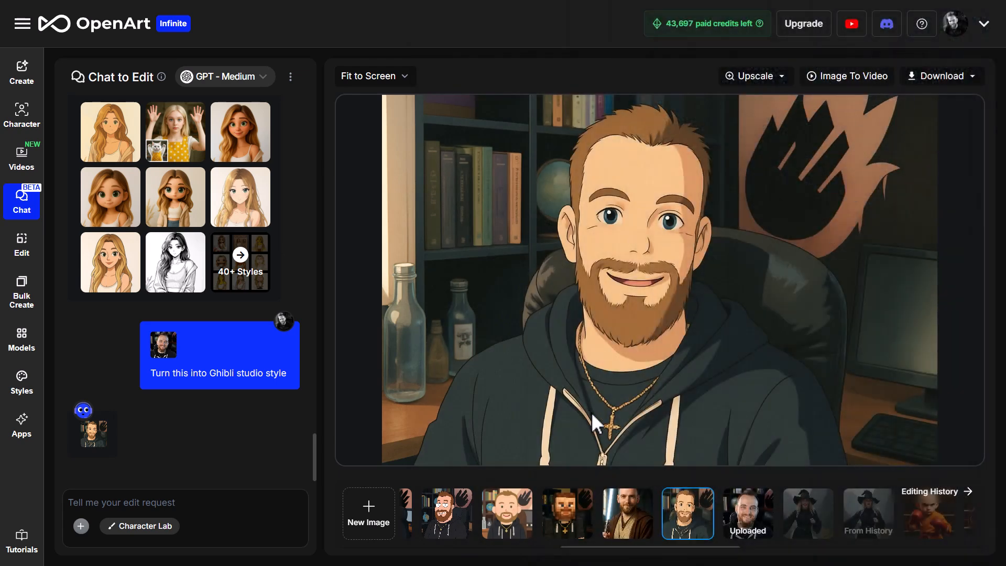
# - Send the Lego character image to Image To Video as the start frame and check the available video models
pyautogui.moveTo(590, 548); pyautogui.dragTo(496, 557)
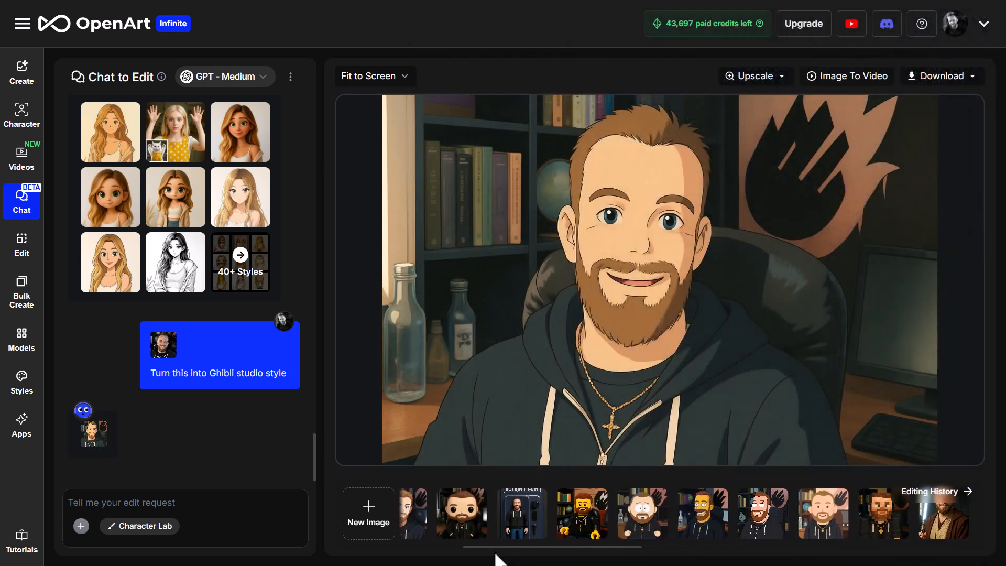
pyautogui.click(592, 516)
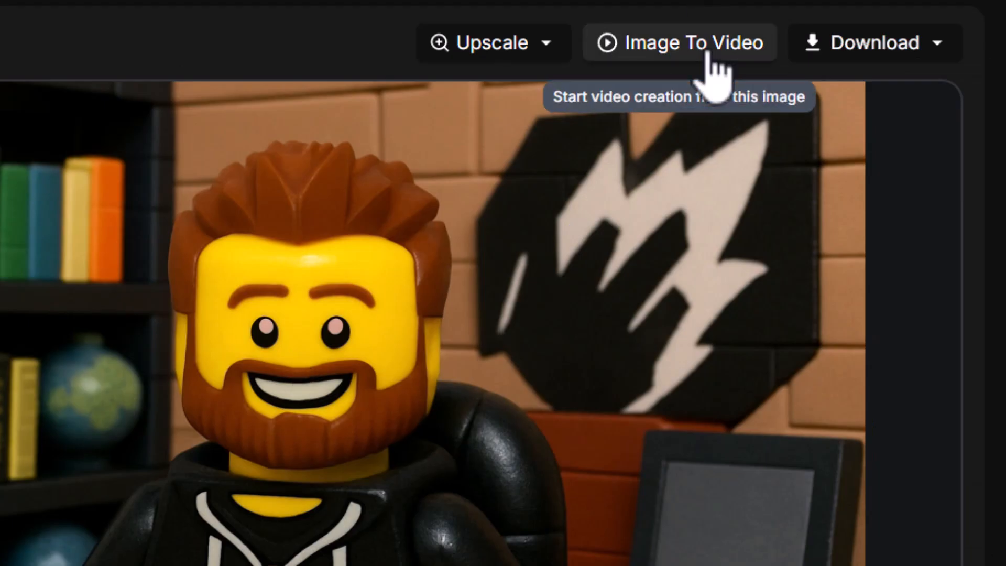
pyautogui.click(707, 54)
pyautogui.click(404, 152)
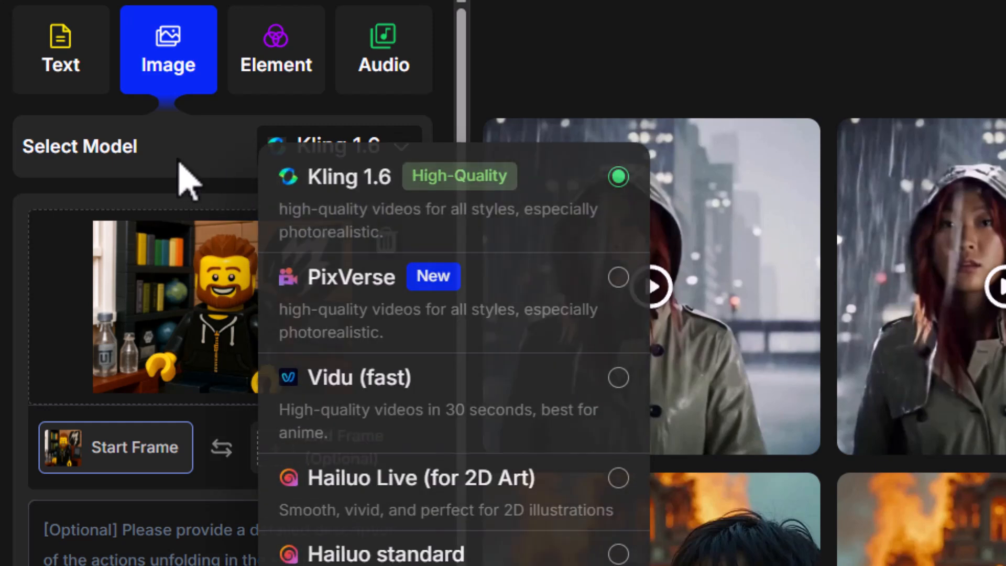
pyautogui.click(186, 178)
# - Enter the video description "a lego figure stands up and walks off" and check the video settings
pyautogui.scroll(-6, 97, 213)
pyautogui.click(121, 157)
pyautogui.write('a lego figure stands up and walks off')
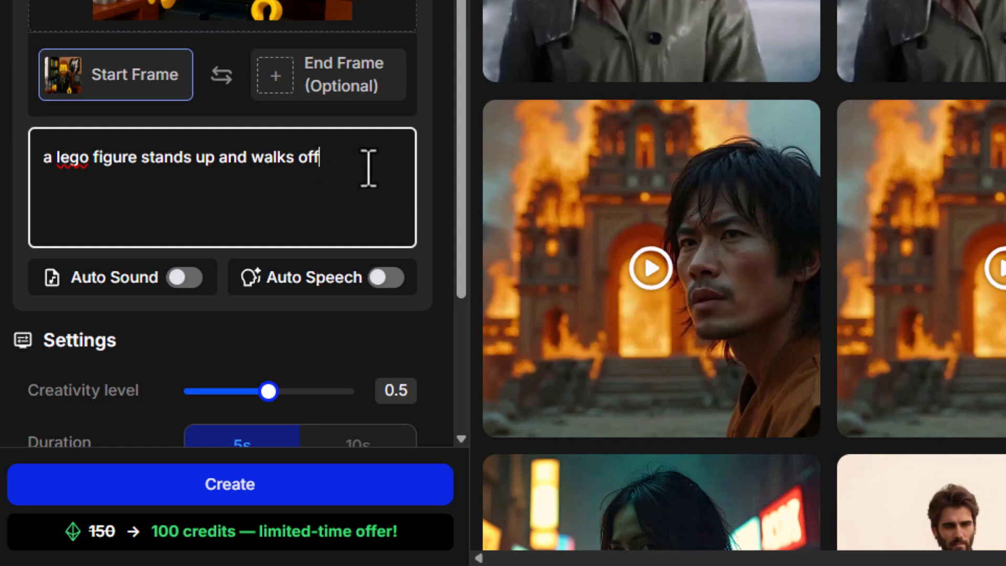
pyautogui.scroll(-3, 369, 180)
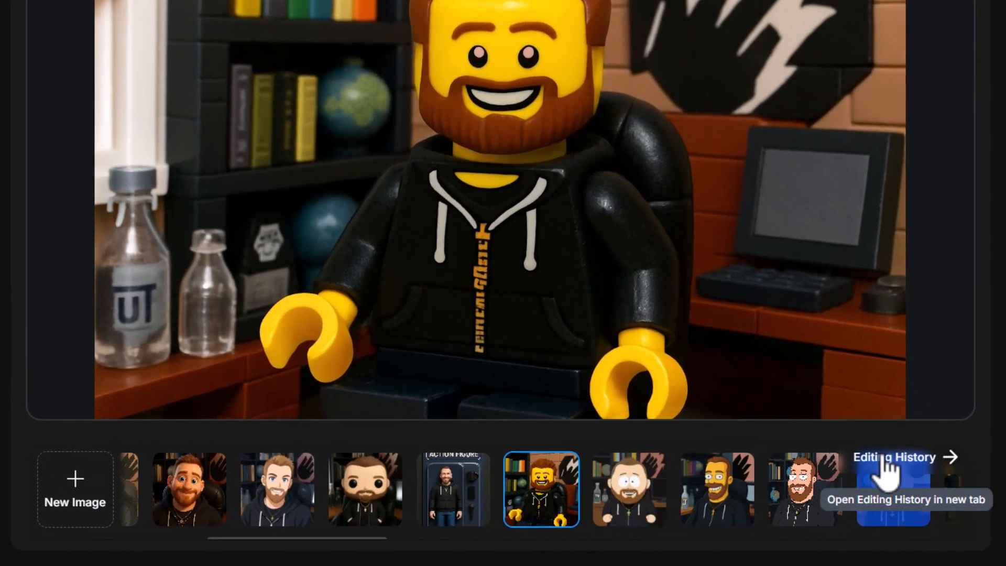
# - Open the full editing history and view the Jedi Knight portrait
pyautogui.click(913, 464)
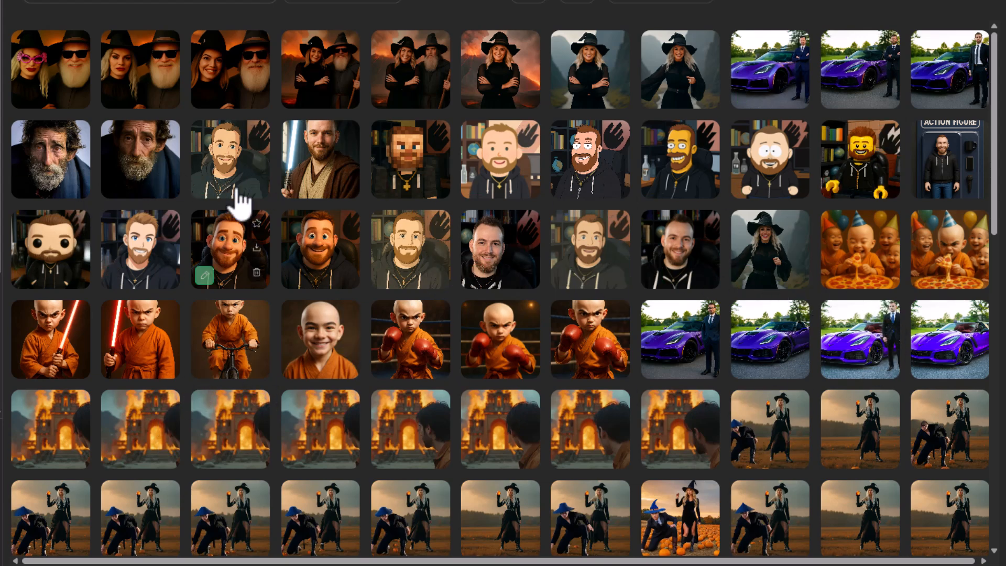
pyautogui.click(322, 169)
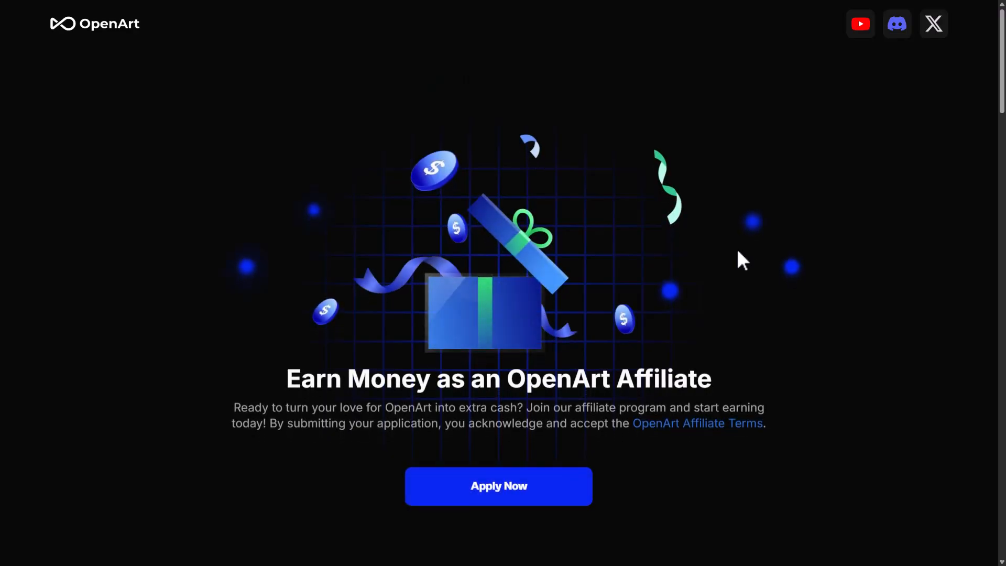
# - Read through the OpenArt affiliate program page, including the creator examples and how the program works
pyautogui.scroll(-5, 734, 294)
pyautogui.scroll(-5, 742, 247)
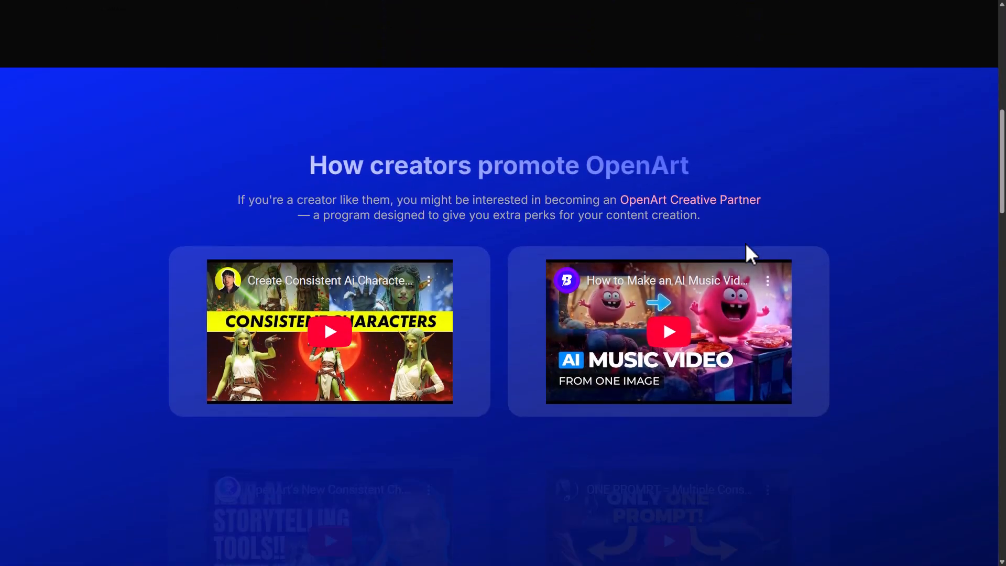
pyautogui.scroll(-10, 492, 241)
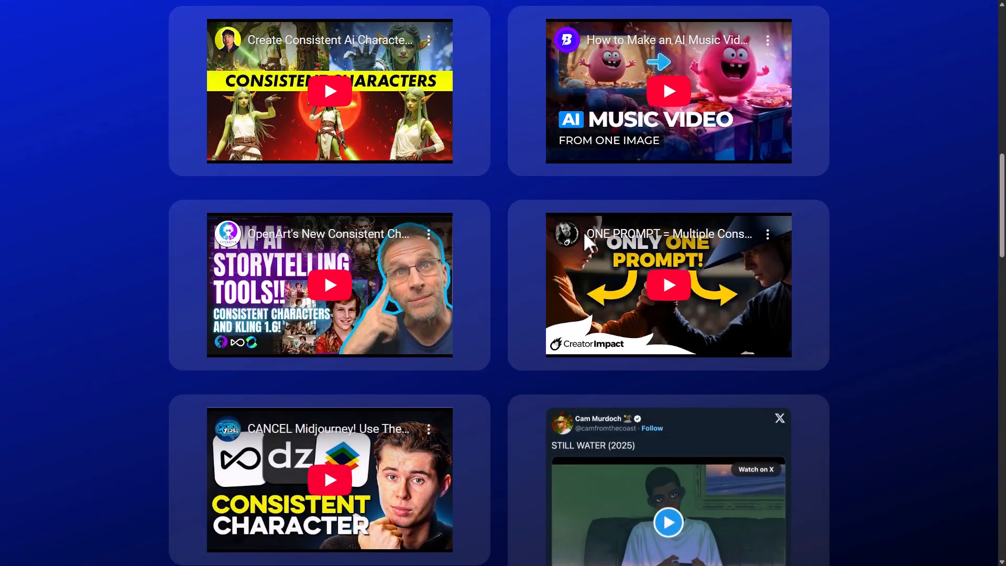
pyautogui.scroll(-5, 755, 275)
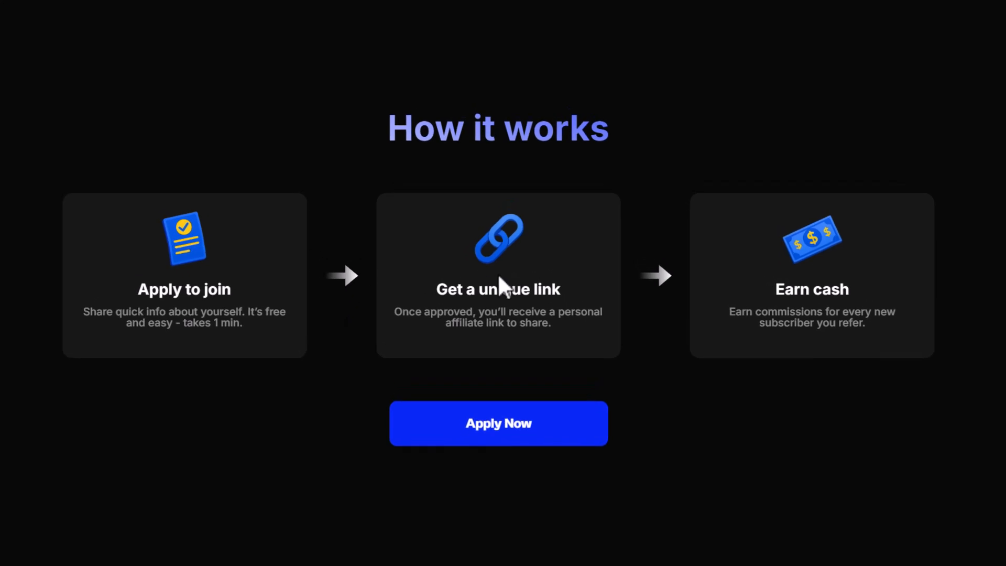
pyautogui.scroll(-10, 817, 322)
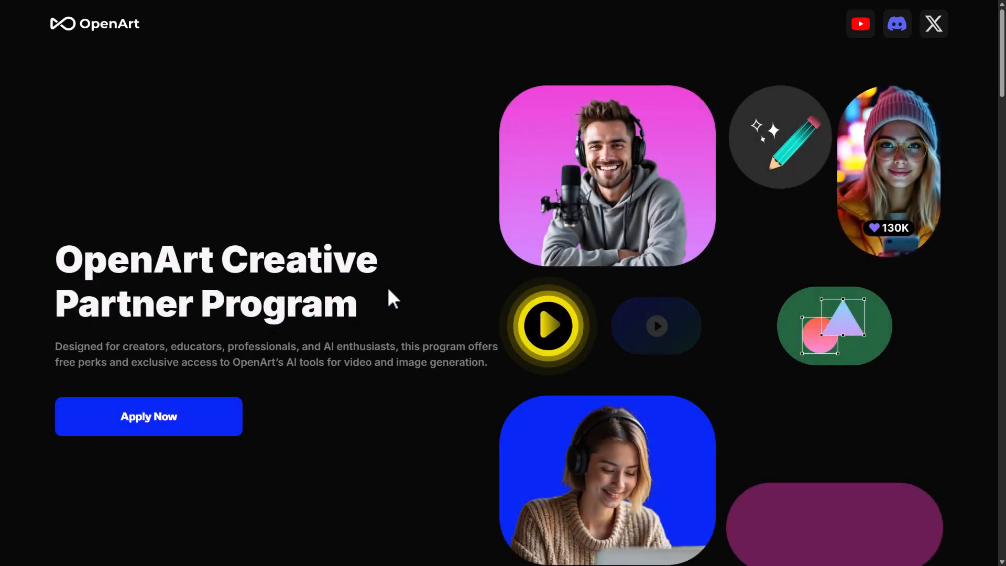
# - Examine the Creative Partner Program page for its benefits, partner activities, attribution guidelines and the Creative Fund section
pyautogui.scroll(-4, 388, 291)
pyautogui.scroll(-7, 388, 290)
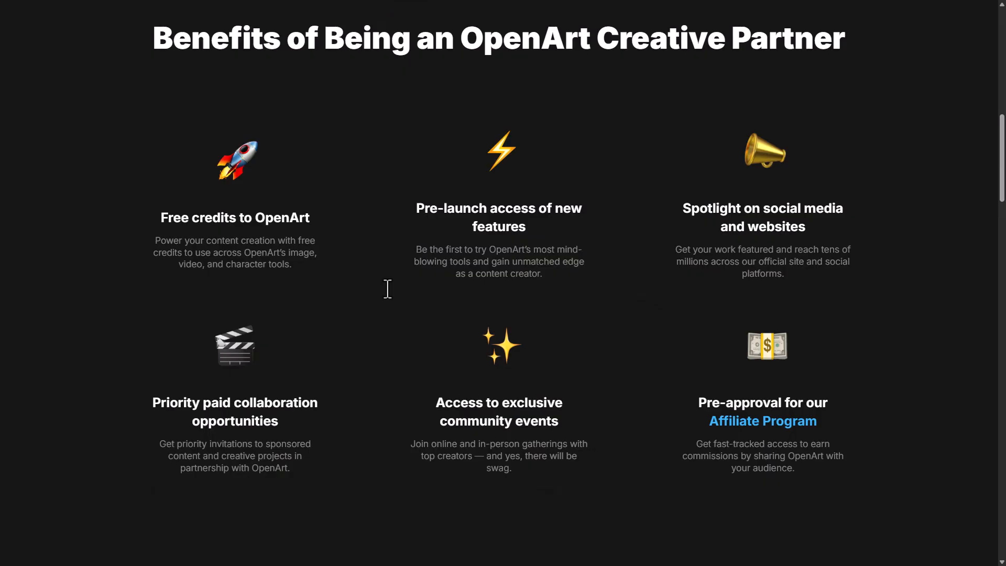
pyautogui.scroll(-2, 388, 289)
pyautogui.scroll(-6, 390, 286)
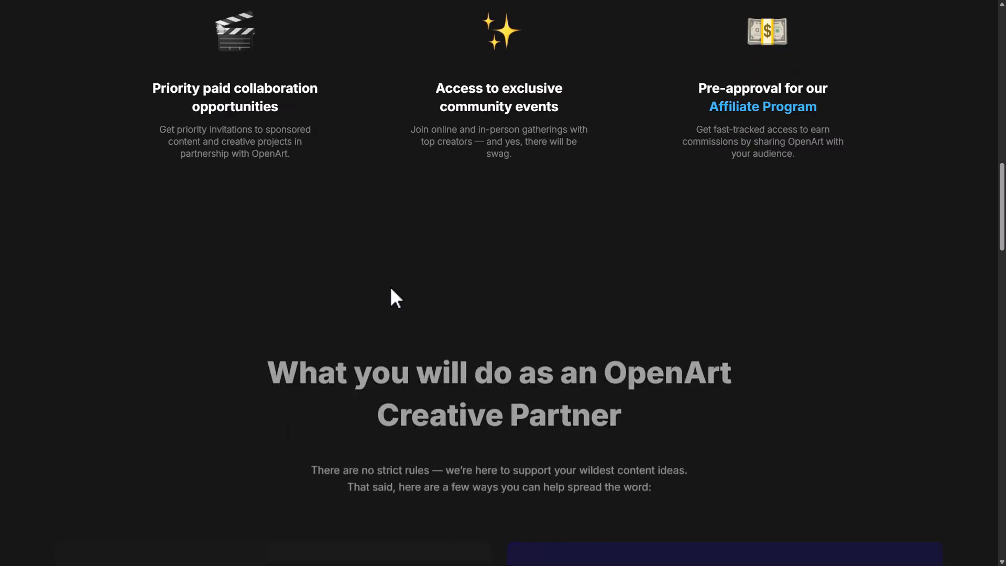
pyautogui.scroll(-3, 391, 296)
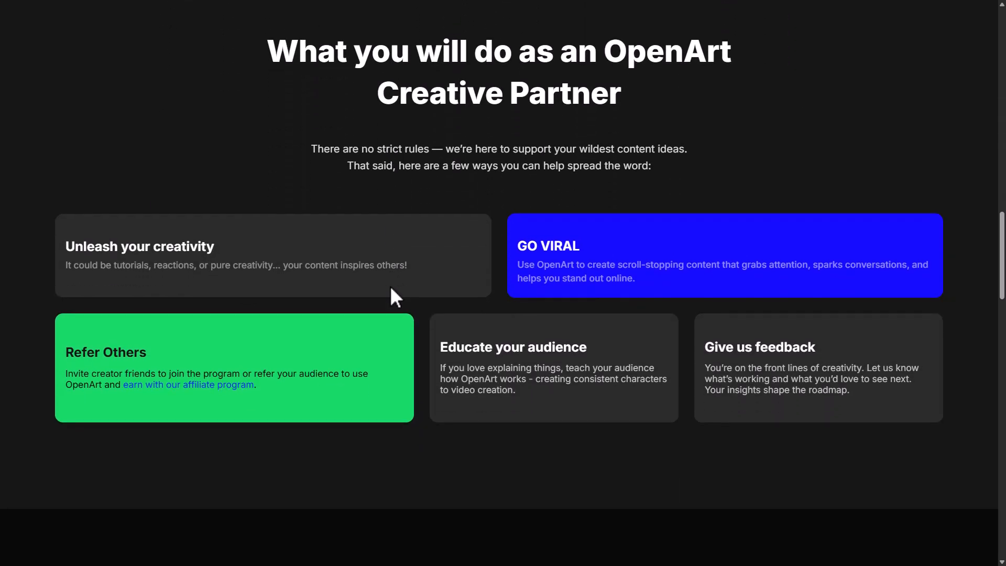
pyautogui.scroll(-7, 391, 288)
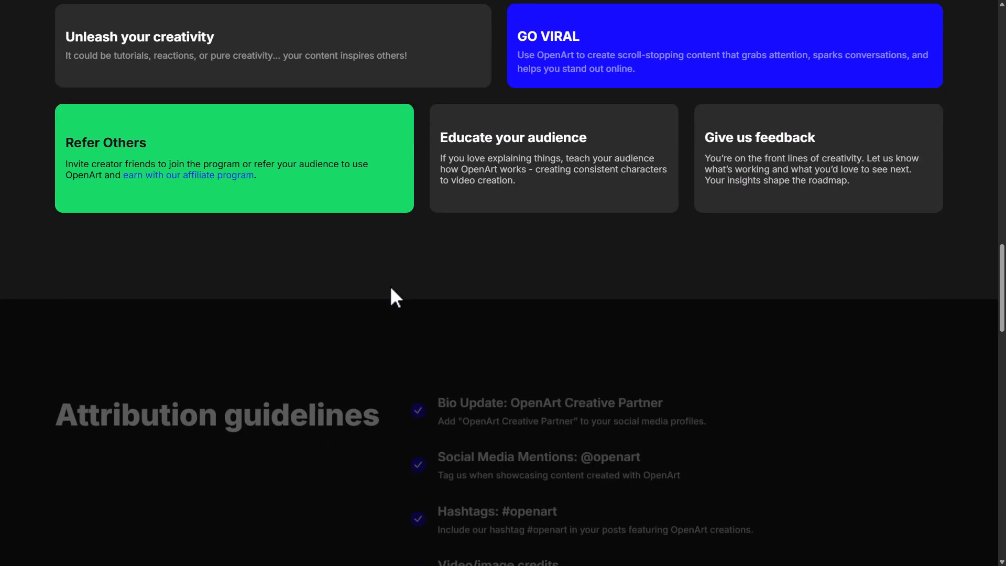
pyautogui.scroll(-2, 391, 289)
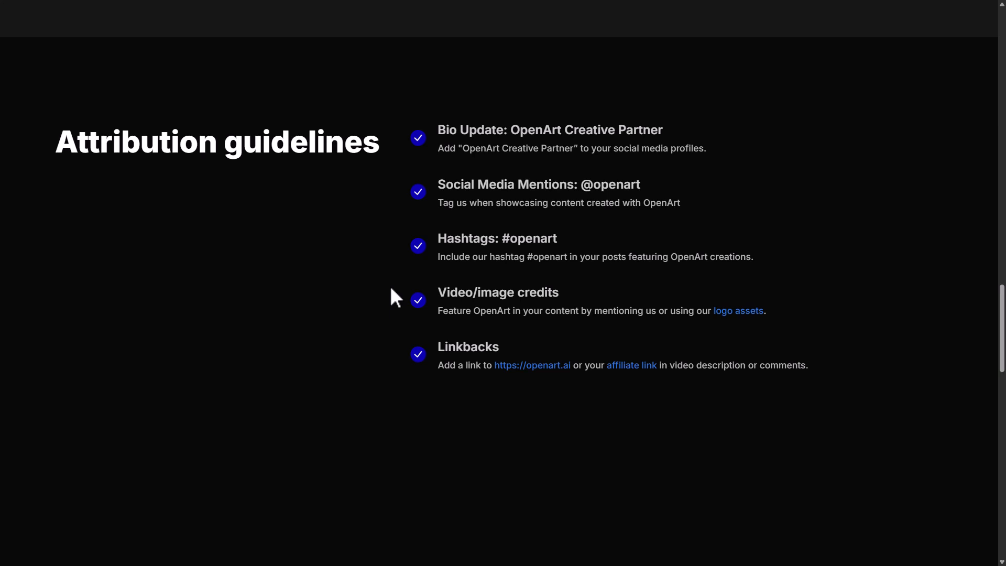
pyautogui.scroll(-4, 396, 298)
pyautogui.scroll(-4, 397, 304)
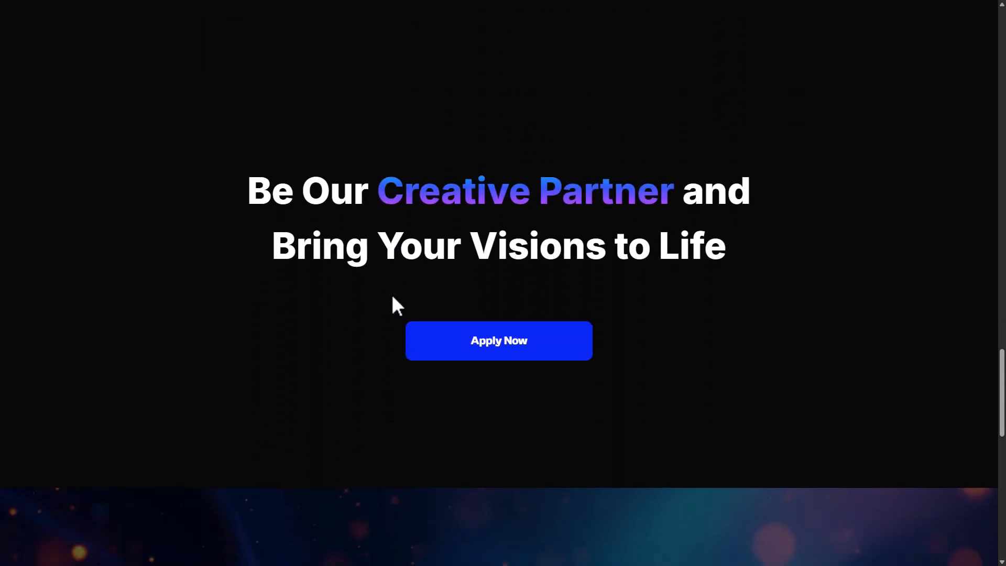
pyautogui.scroll(-8, 392, 298)
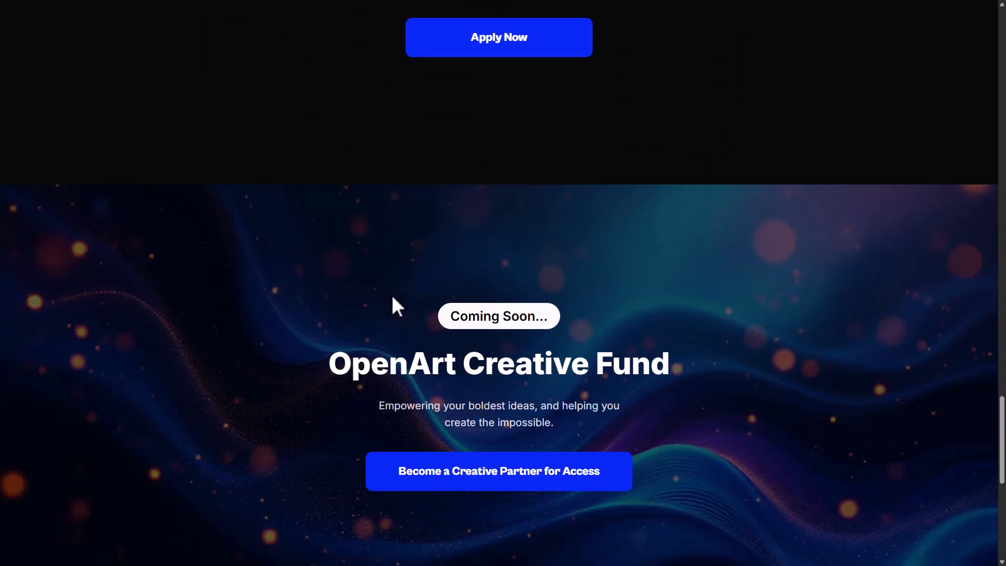